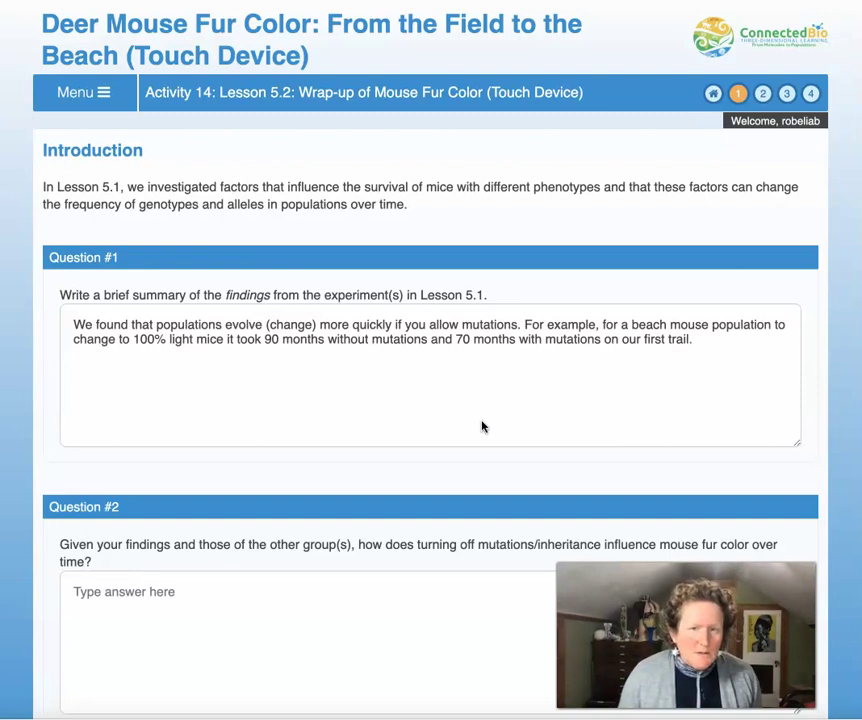
# Insert "turned off" after "70 months with mutations" in the Question #1 answer and start a new line below the text
pyautogui.scroll(-1, 479, 380)
pyautogui.click(474, 318)
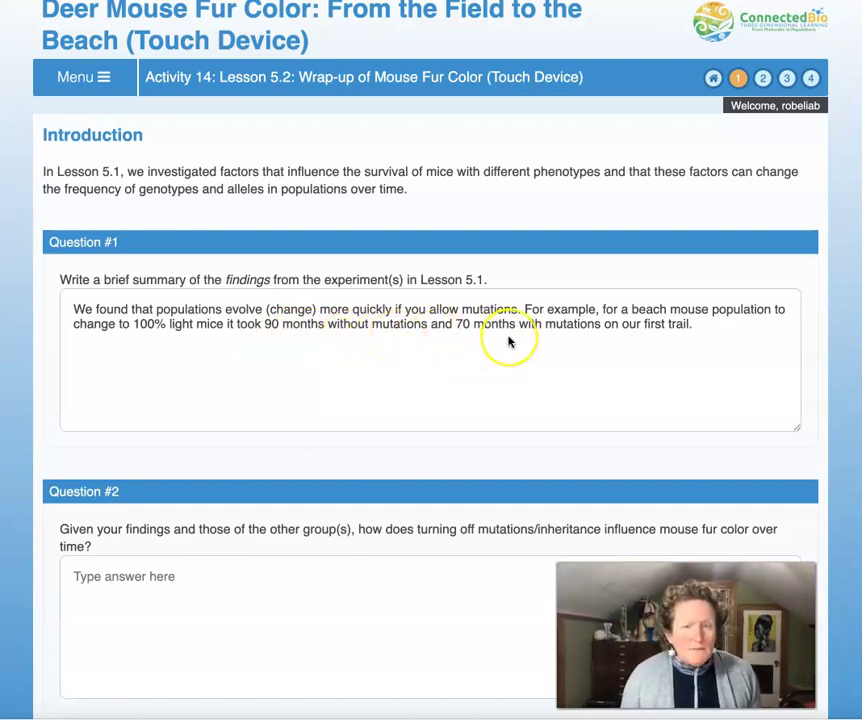
pyautogui.click(601, 331)
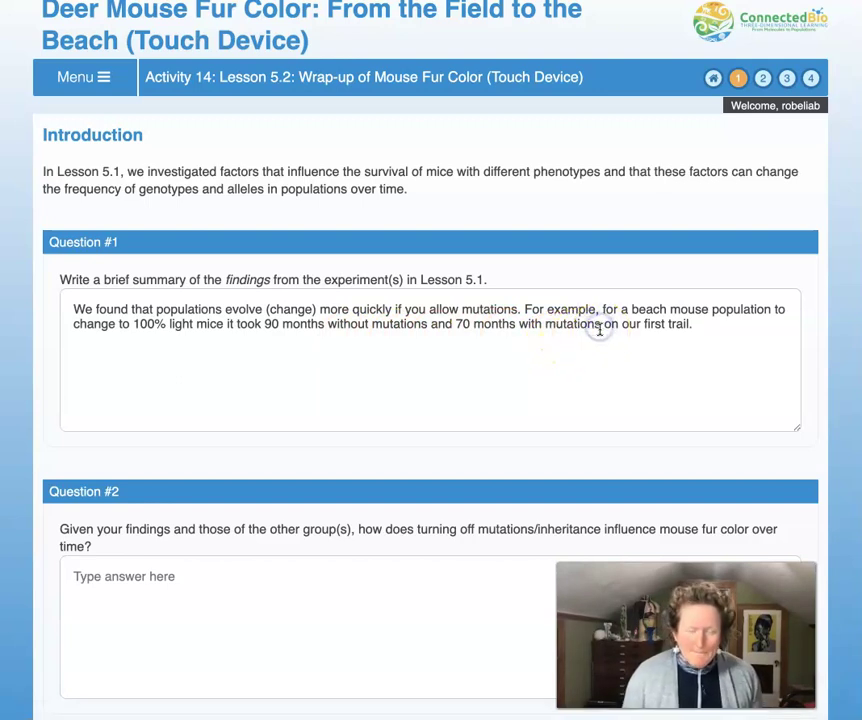
pyautogui.write(', off o')
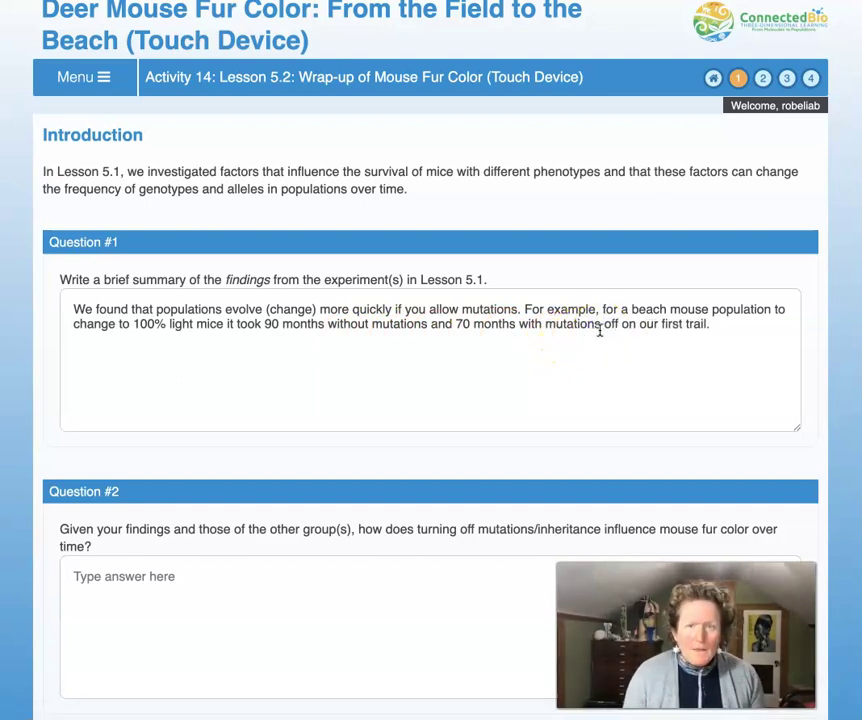
pyautogui.write(' turned')
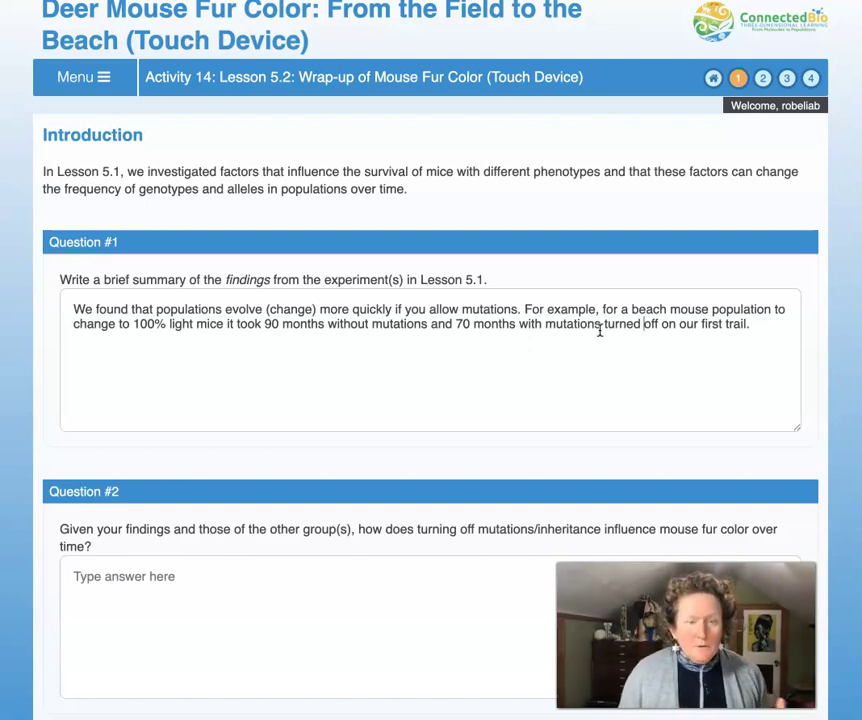
pyautogui.moveTo(754, 342); pyautogui.dragTo(765, 316)
pyautogui.click(768, 330)
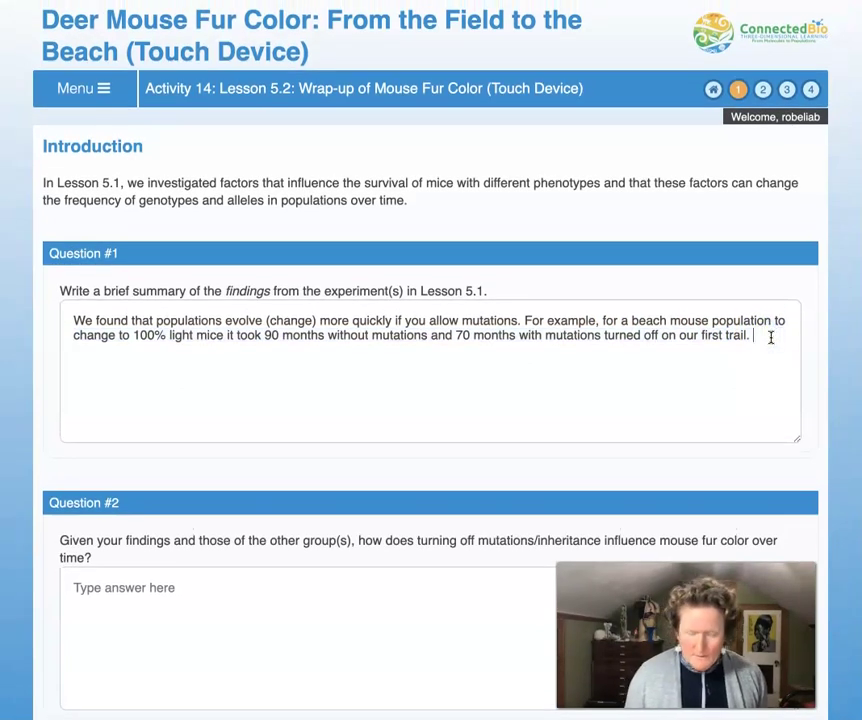
pyautogui.click(654, 360)
pyautogui.scroll(-3, 618, 364)
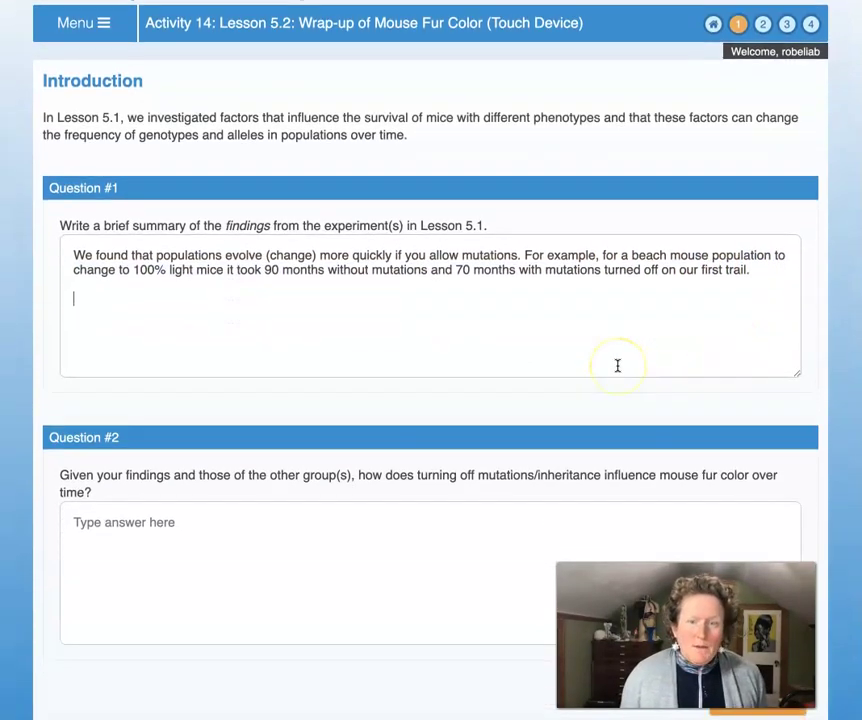
pyautogui.click(139, 412)
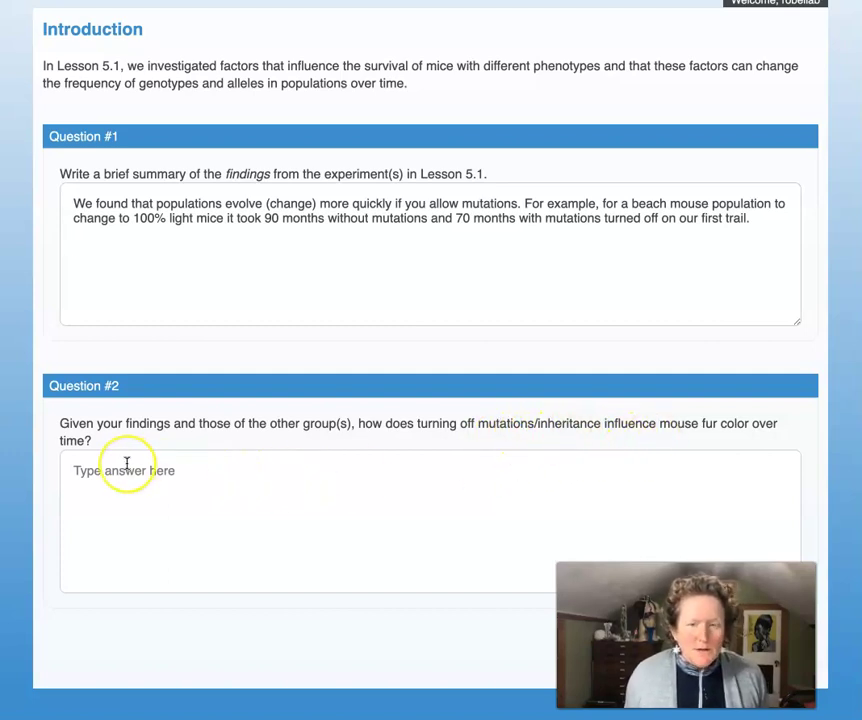
pyautogui.scroll(-1, 127, 463)
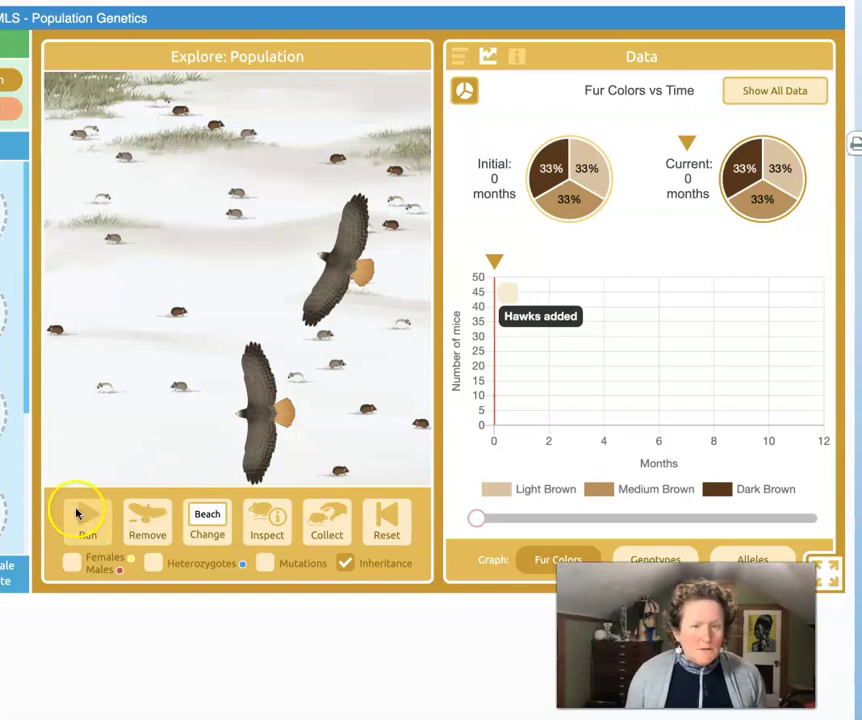
# Run the beach population simulation with hawks present, inheritance on and mutations off, and pause it at about 71 months
pyautogui.click(410, 568)
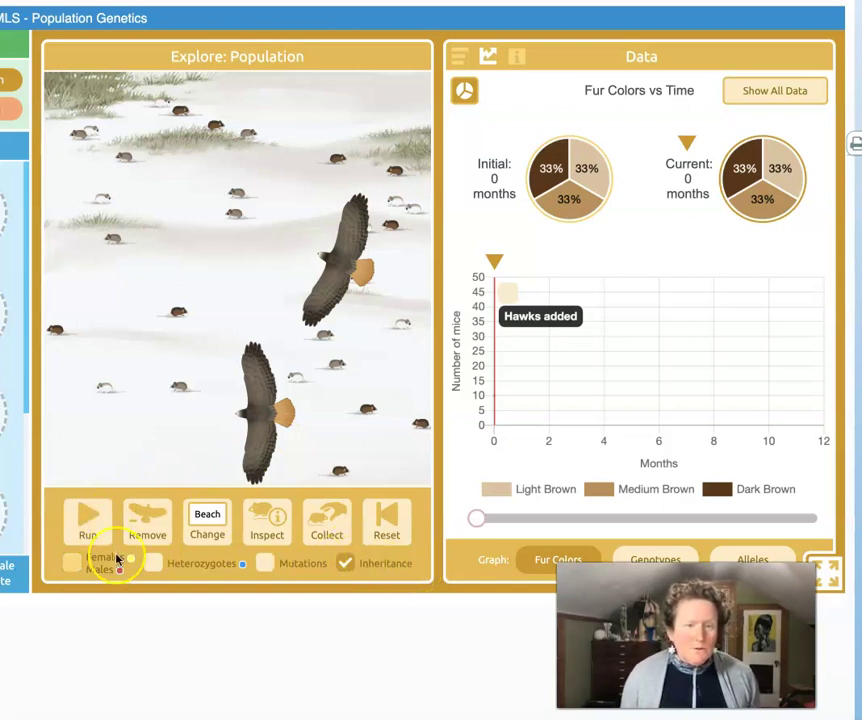
pyautogui.click(88, 522)
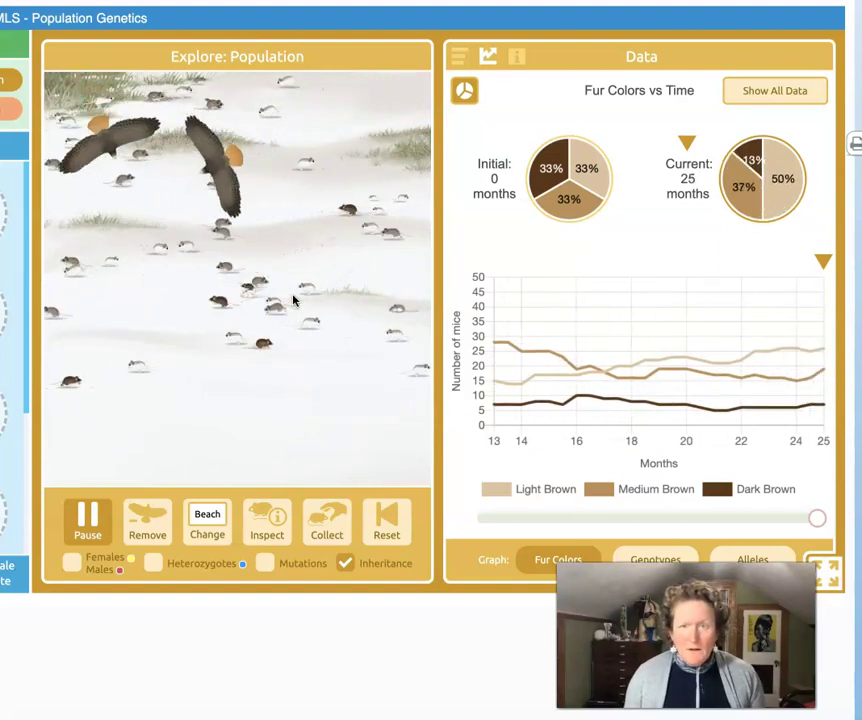
pyautogui.click(368, 226)
pyautogui.moveTo(760, 177)
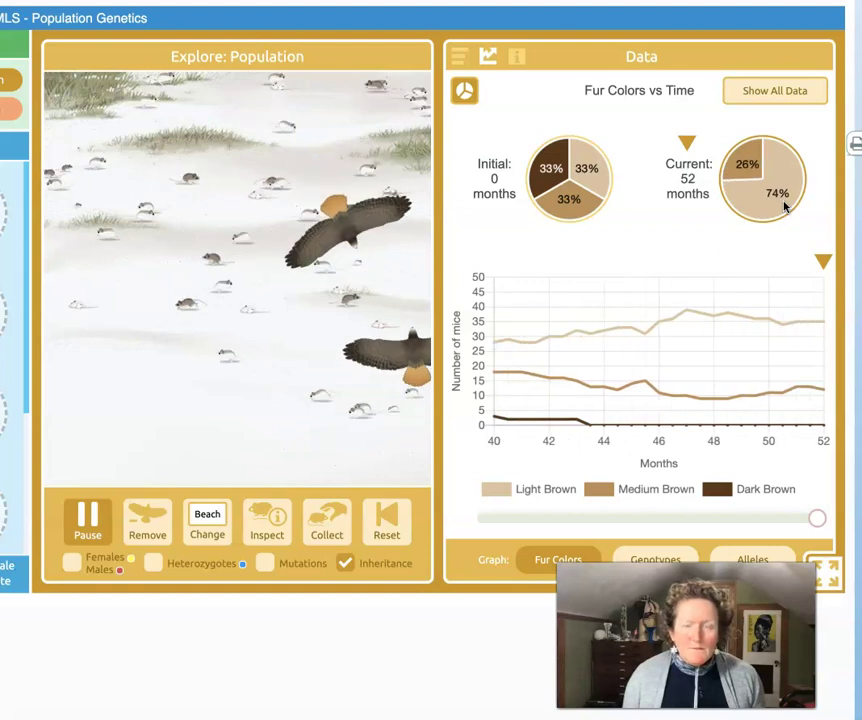
pyautogui.click(740, 168)
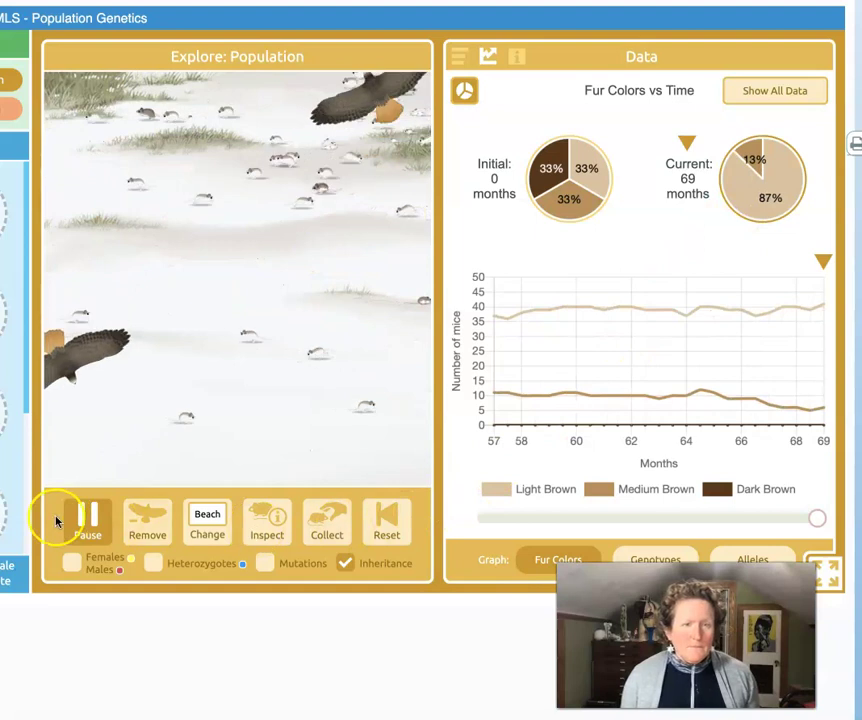
pyautogui.click(88, 517)
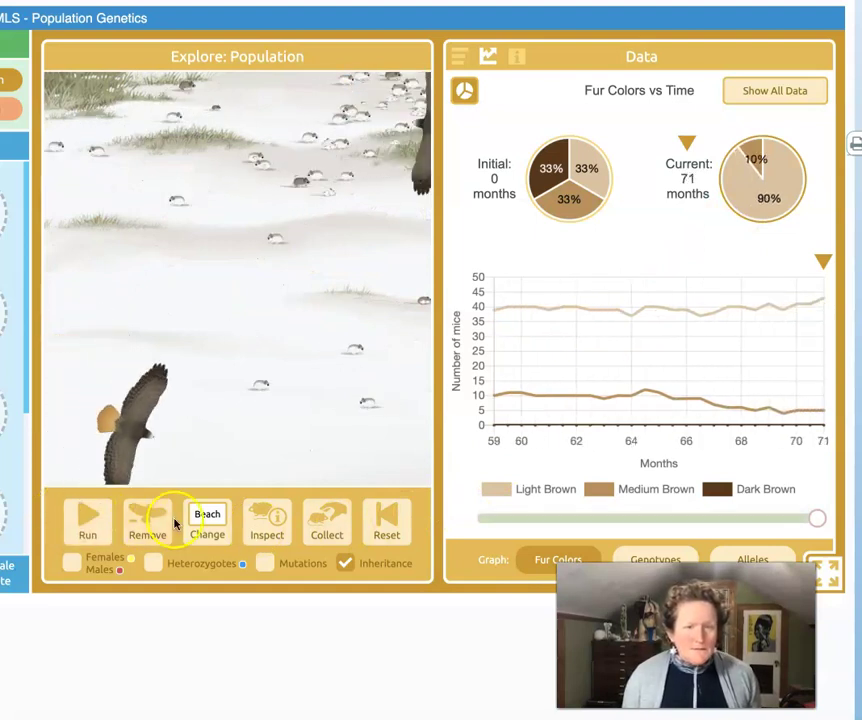
# Turn off inheritance, continue the beach simulation until about 127 months, and pause it
pyautogui.click(348, 564)
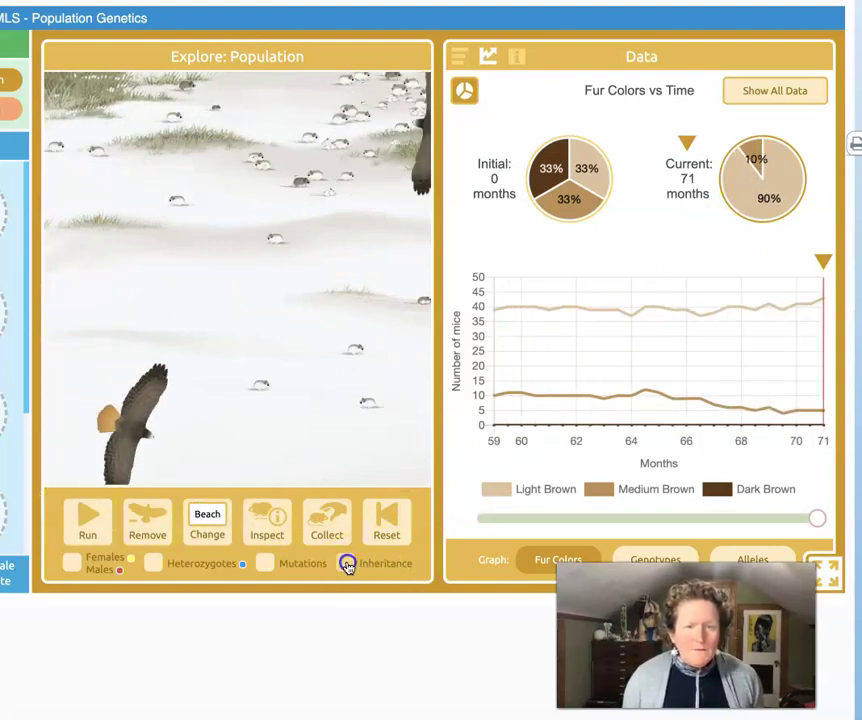
pyautogui.click(90, 525)
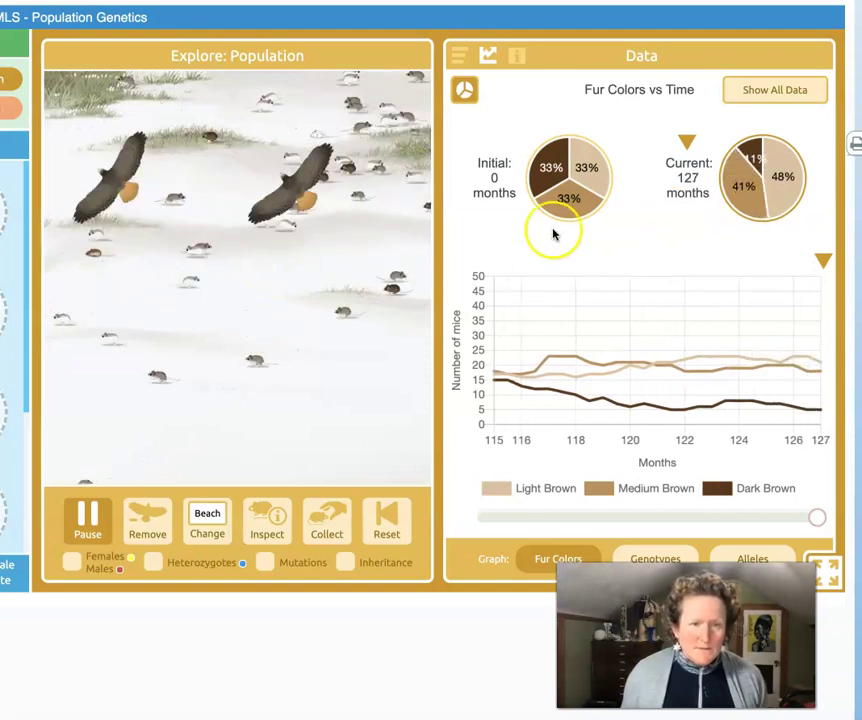
pyautogui.click(100, 528)
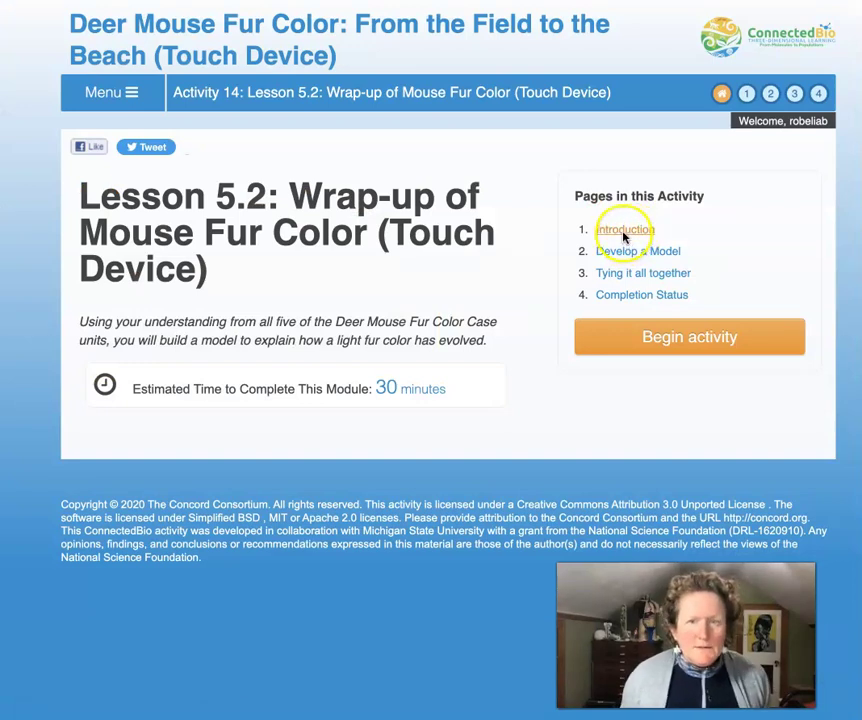
# Open the Introduction page and begin the Question #2 answer with "Inheritance is important in the frequency of alleles over time. As mice are"
pyautogui.click(614, 231)
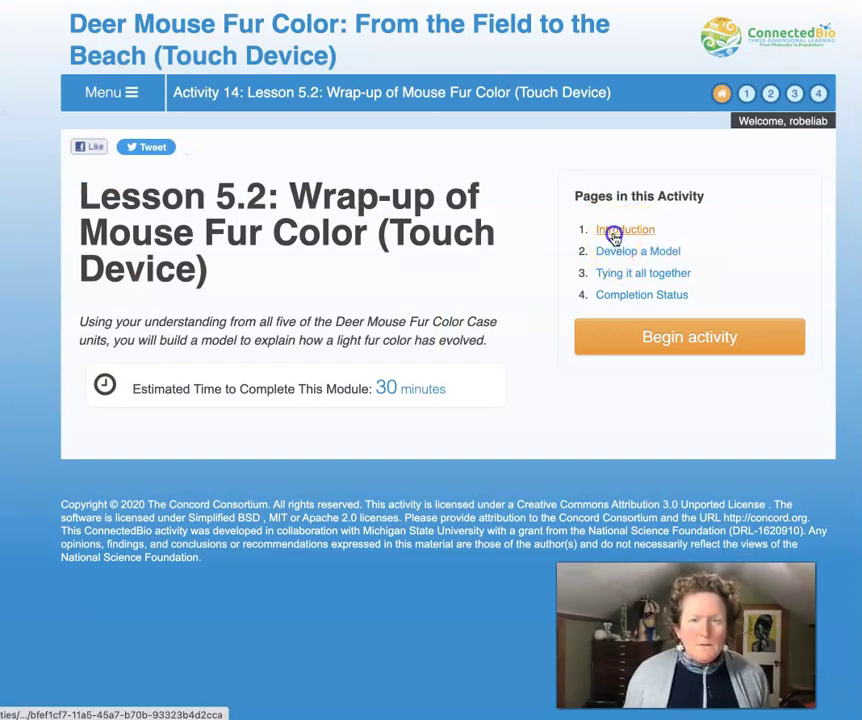
pyautogui.scroll(-3, 620, 303)
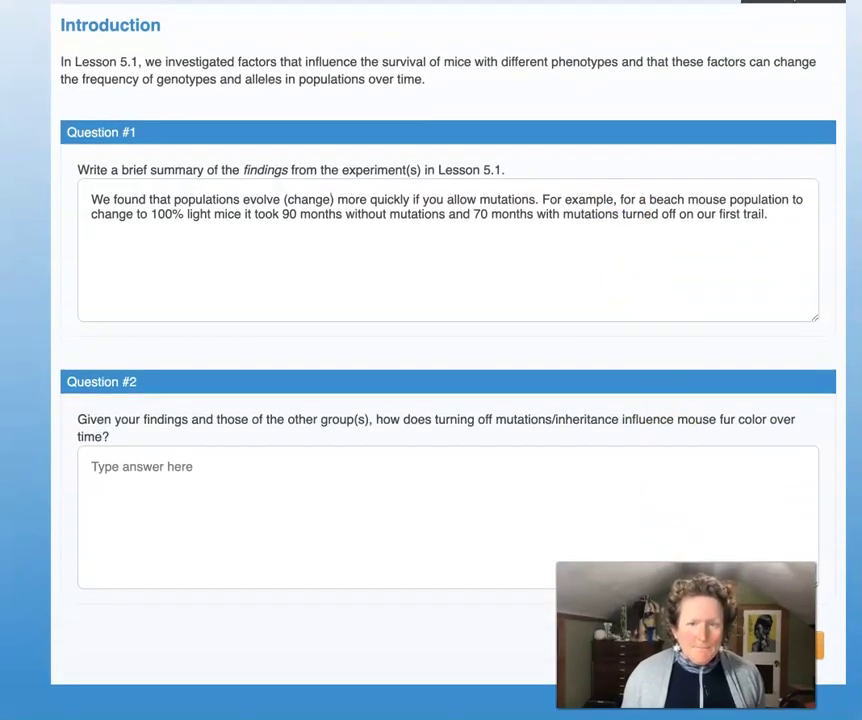
pyautogui.click(244, 464)
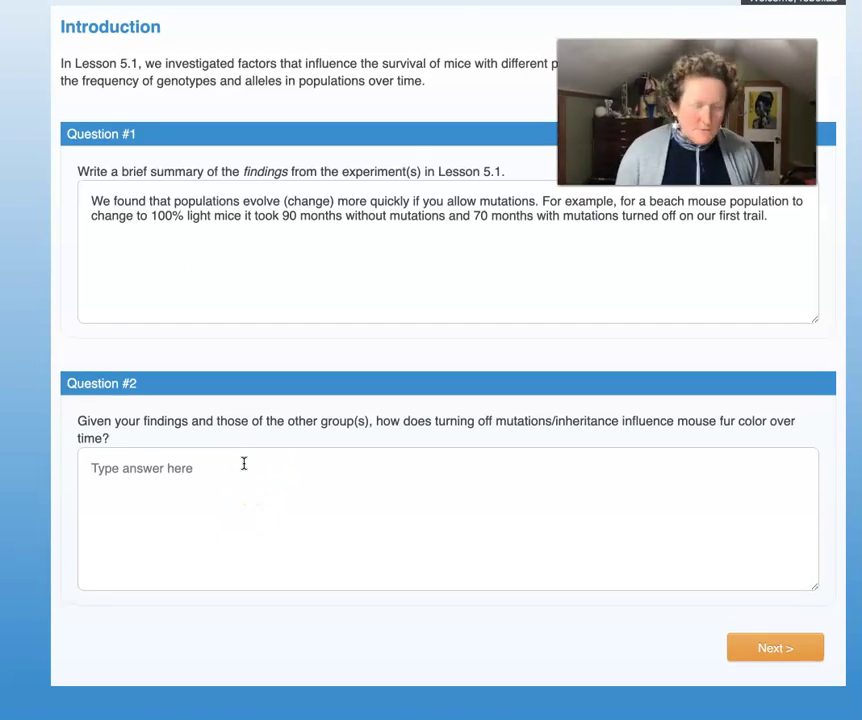
pyautogui.write('I')
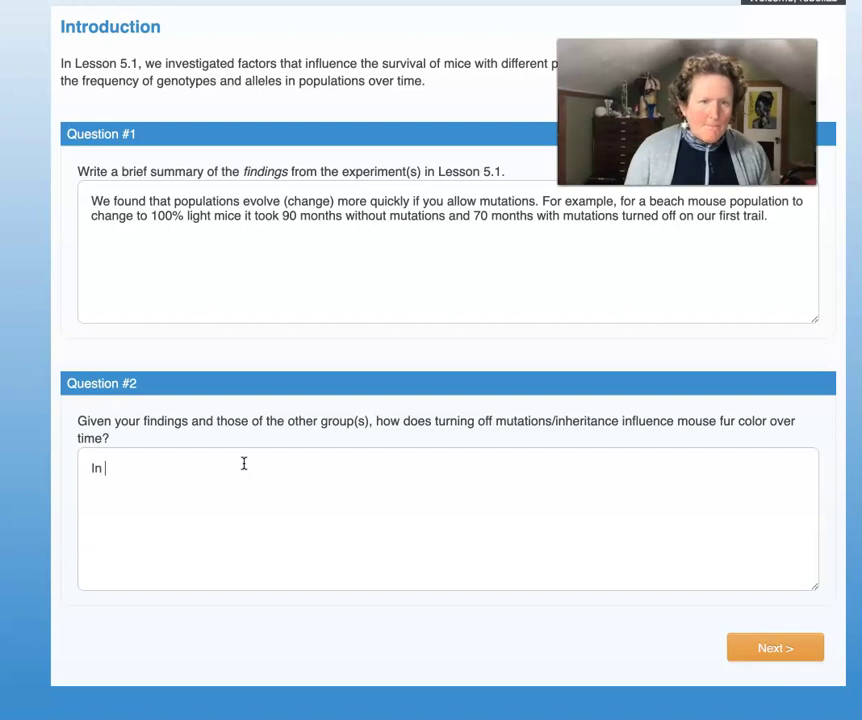
pyautogui.write('nheritance')
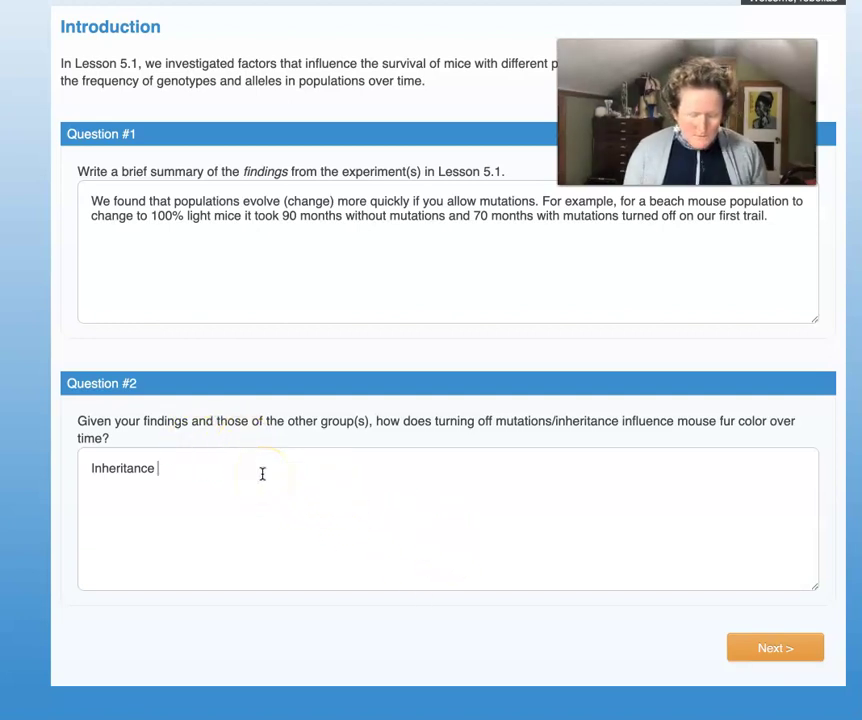
pyautogui.write('is impo')
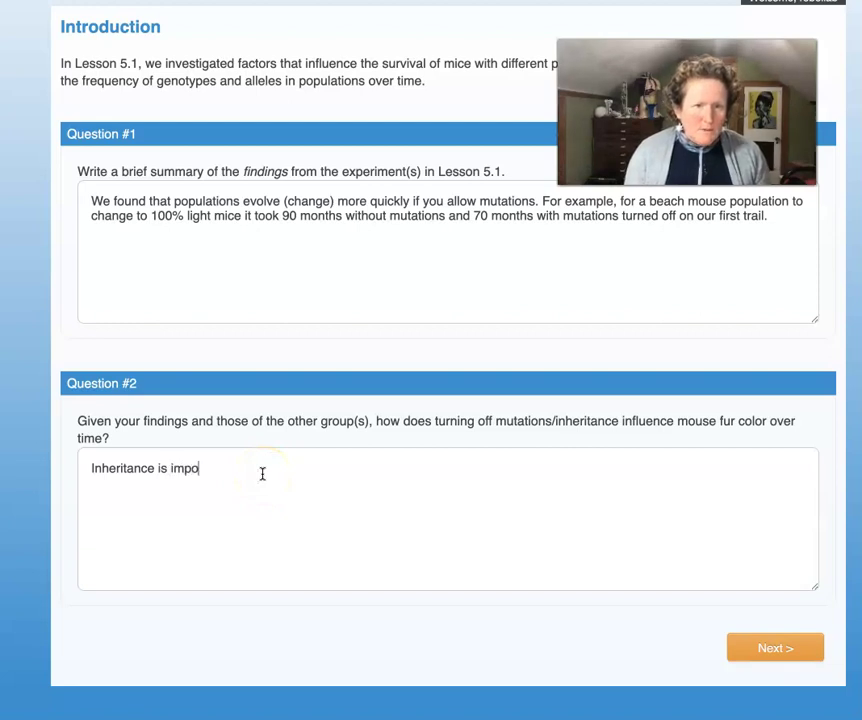
pyautogui.write('rtant')
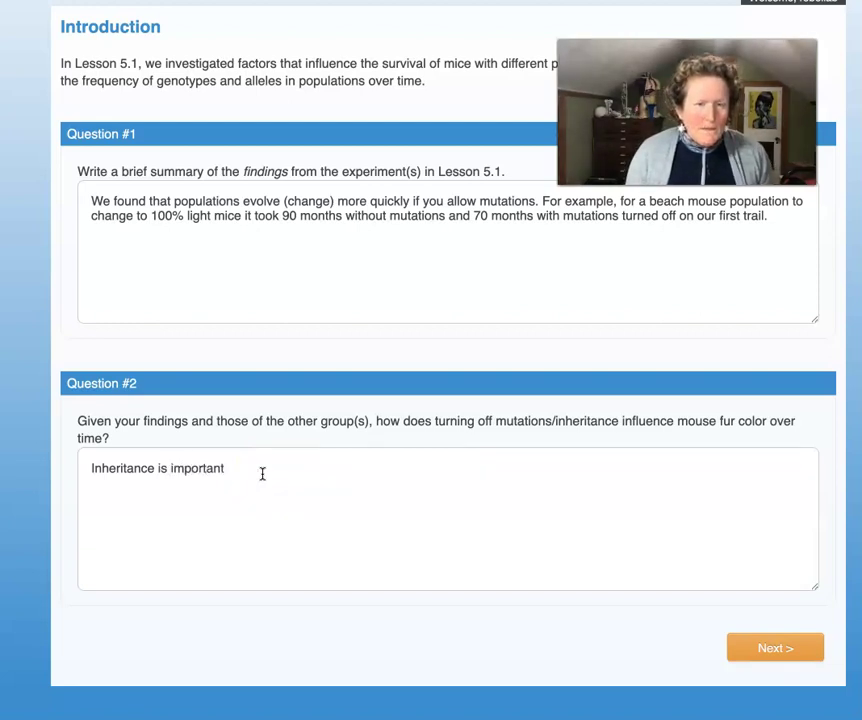
pyautogui.write(' in the frequnc')
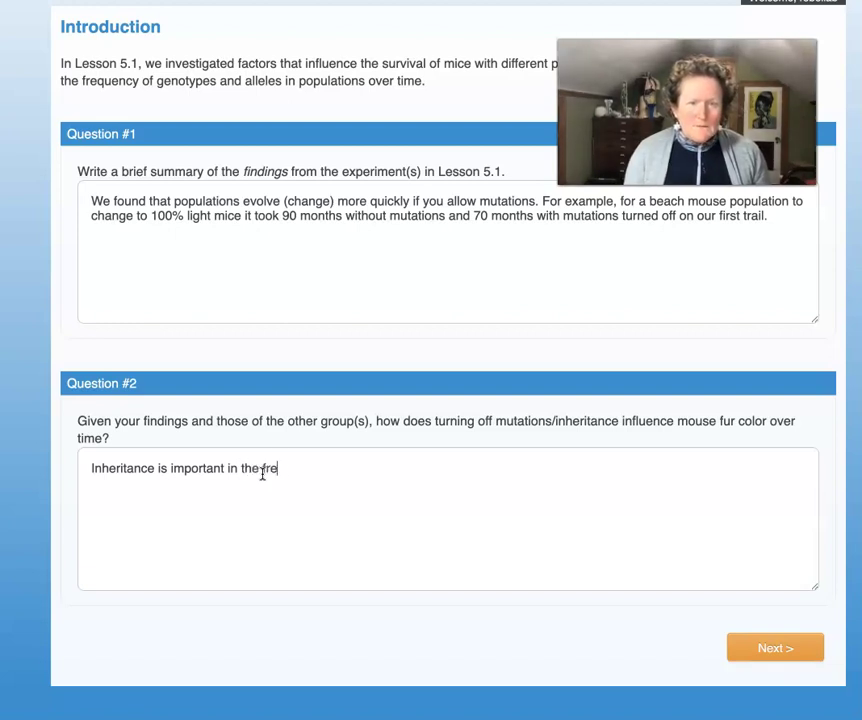
pyautogui.press('BackSpace')
pyautogui.press('BackSpace')
pyautogui.write('ency of all')
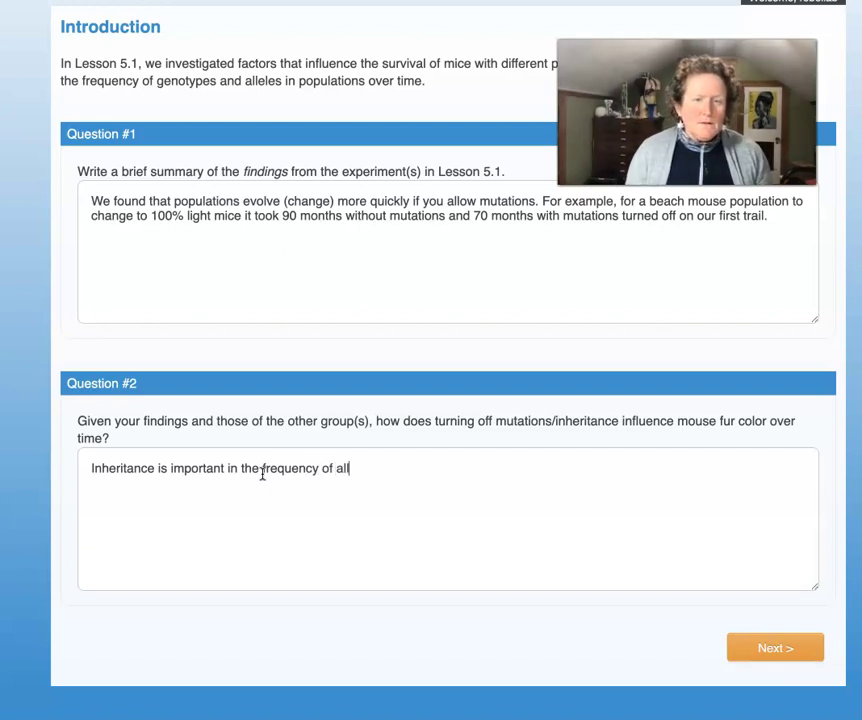
pyautogui.write('eles over ')
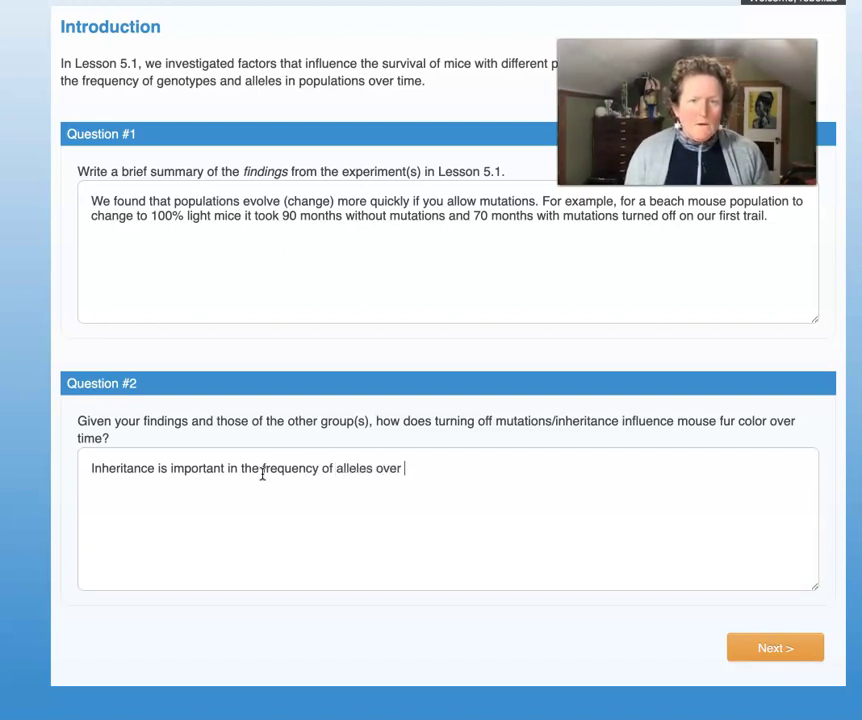
pyautogui.write('time. As mice are')
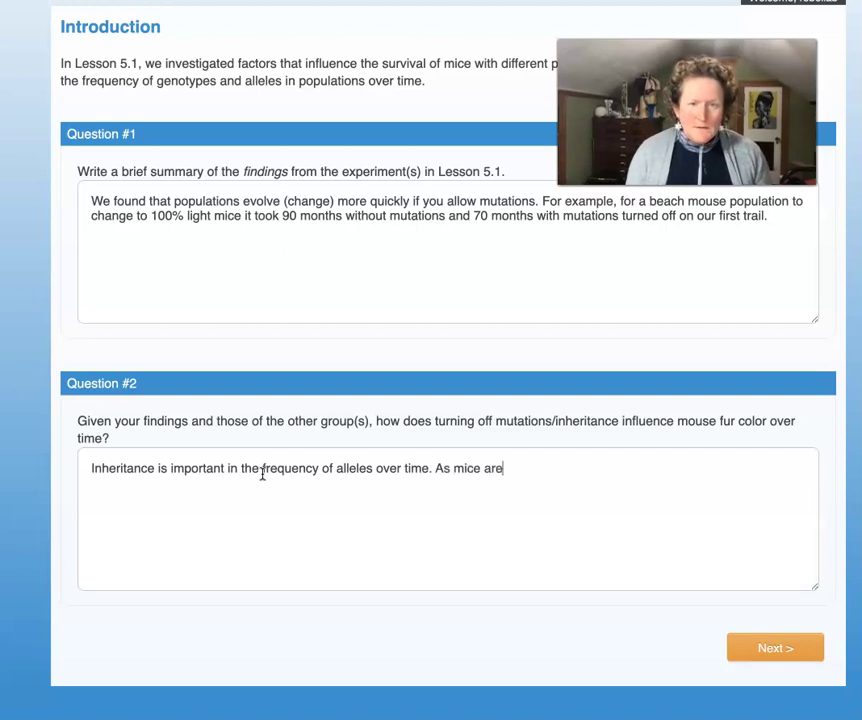
# Continue the Question #2 answer with "selected against (die) they cannot pass on their alleles to their offspring and"
pyautogui.write(' selected ag')
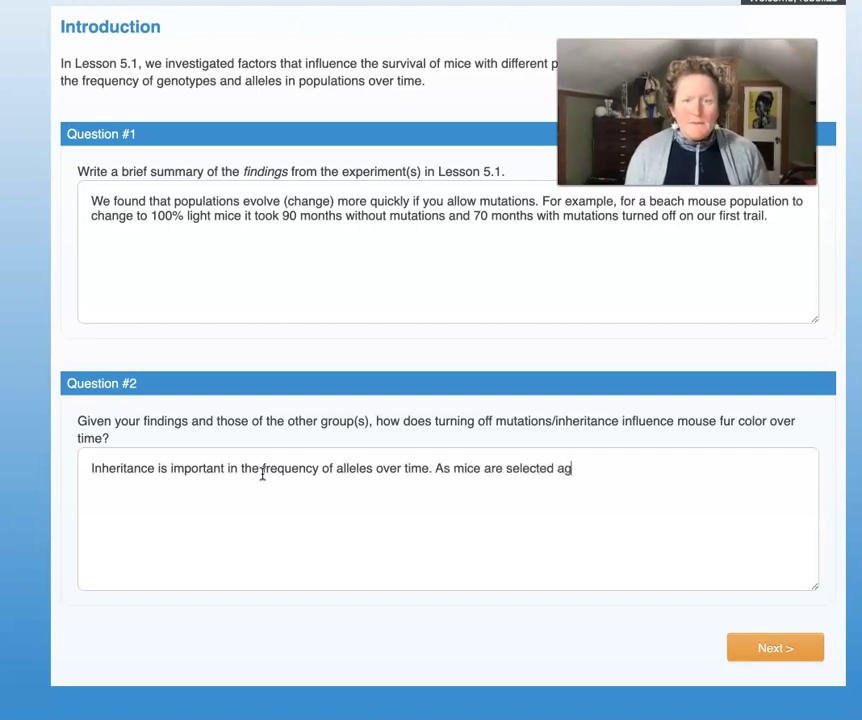
pyautogui.write('ainst (die) they ')
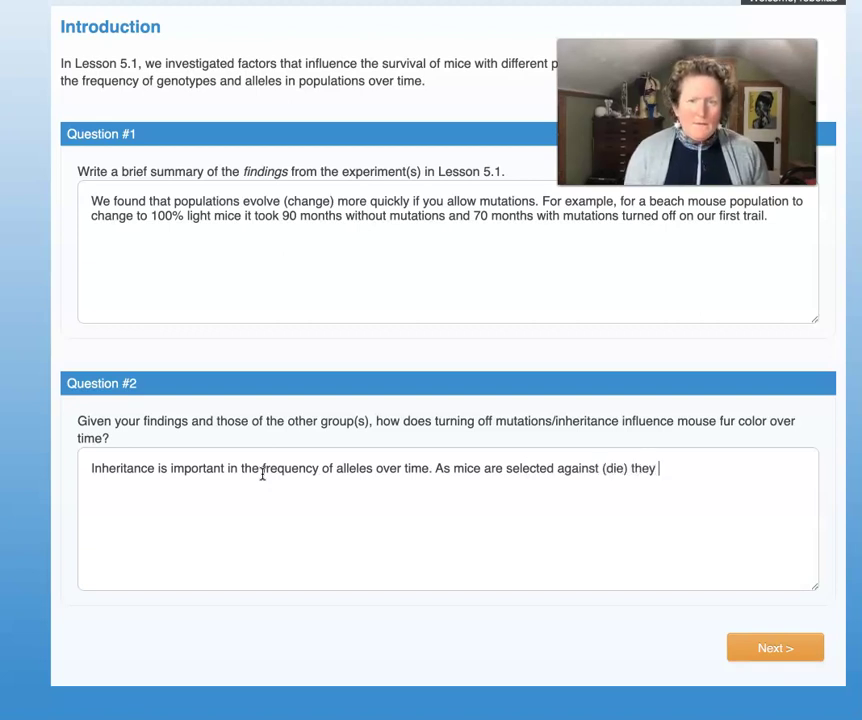
pyautogui.write('cannot p')
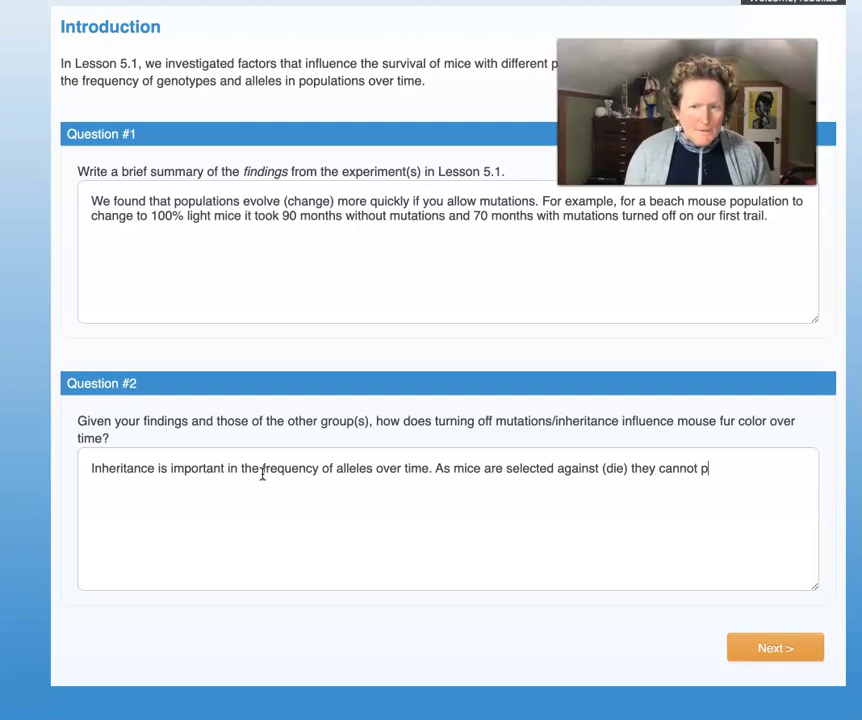
pyautogui.write('ass on their a')
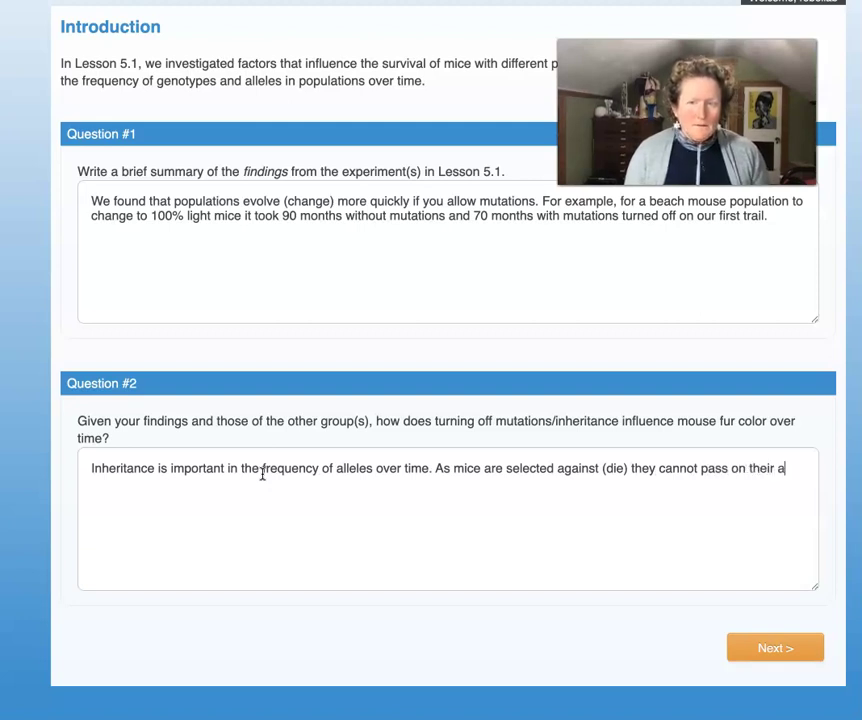
pyautogui.write('lleles')
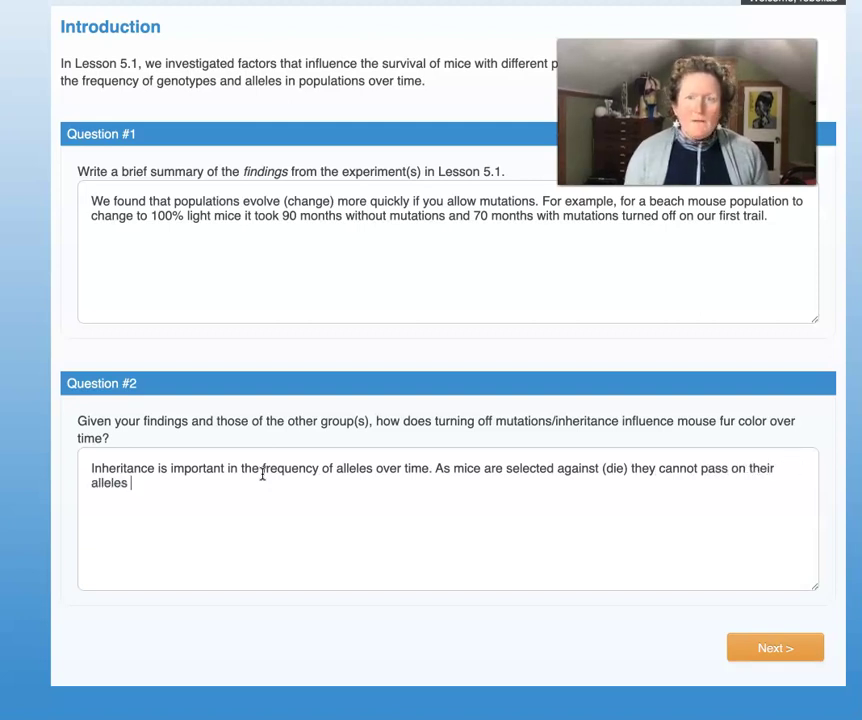
pyautogui.write(' to ')
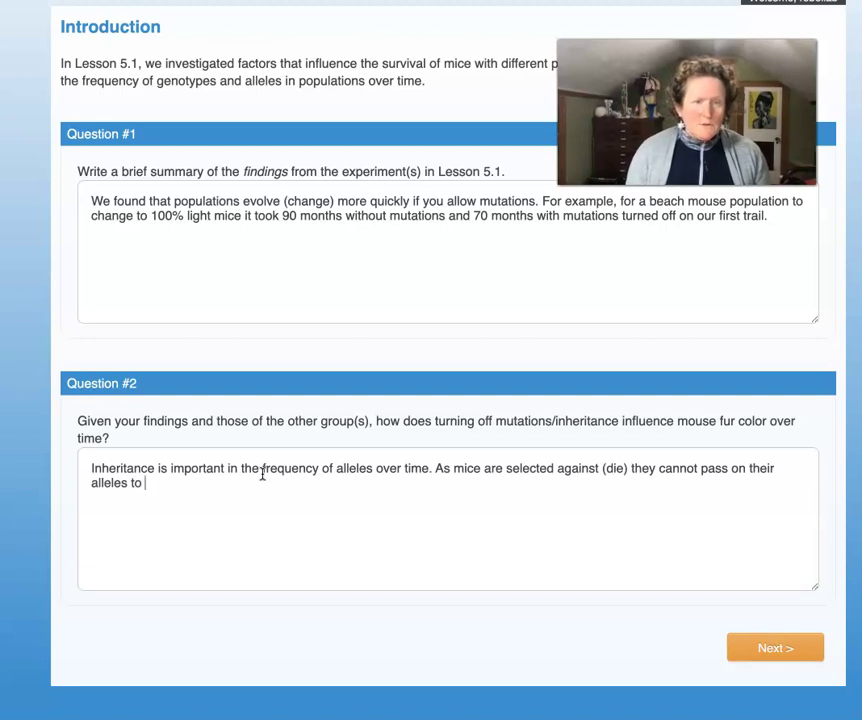
pyautogui.write('their offspring and the')
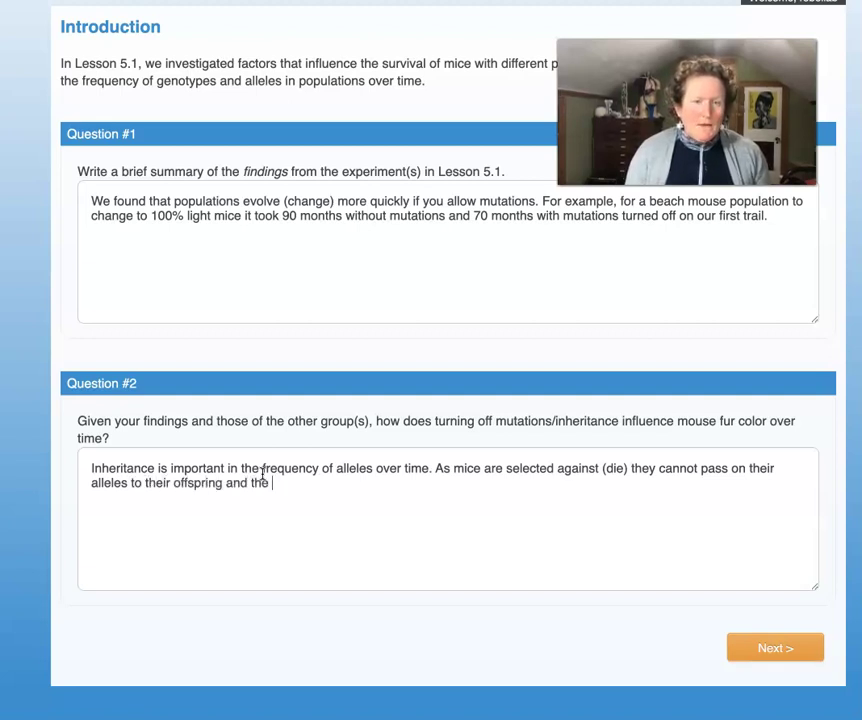
# Finish the Question #2 sentence with "over time the allele frequency changes."
pyautogui.press('BackSpace')
pyautogui.press('BackSpace')
pyautogui.press('BackSpace')
pyautogui.write('o')
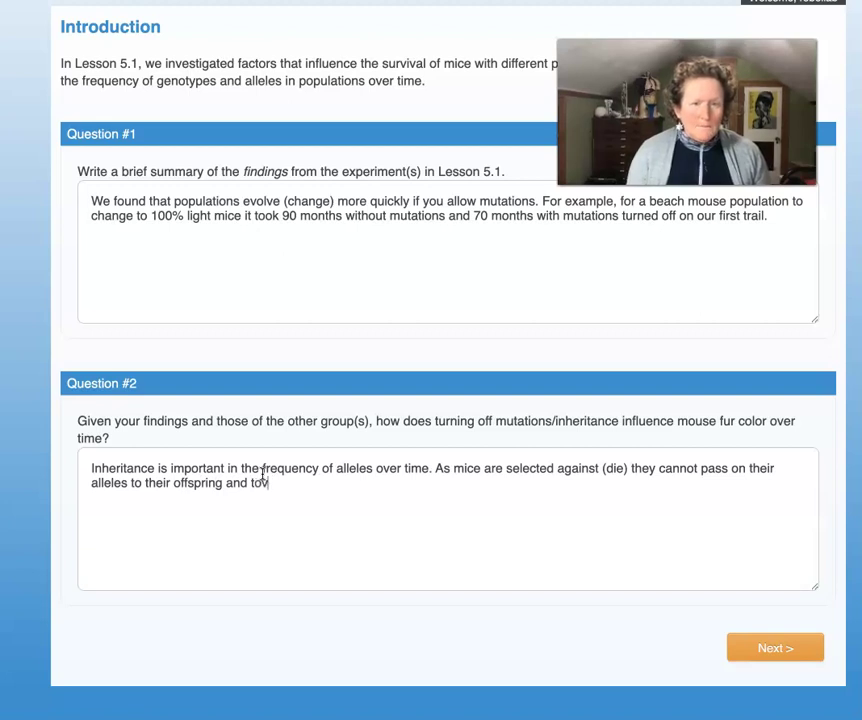
pyautogui.press('BackSpace')
pyautogui.write('over time')
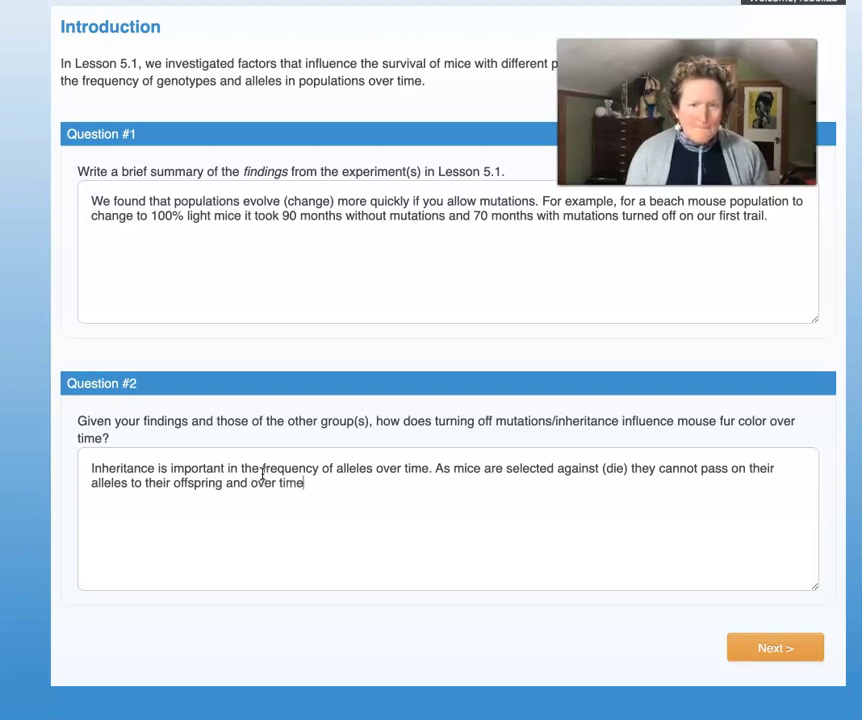
pyautogui.write(' the allele')
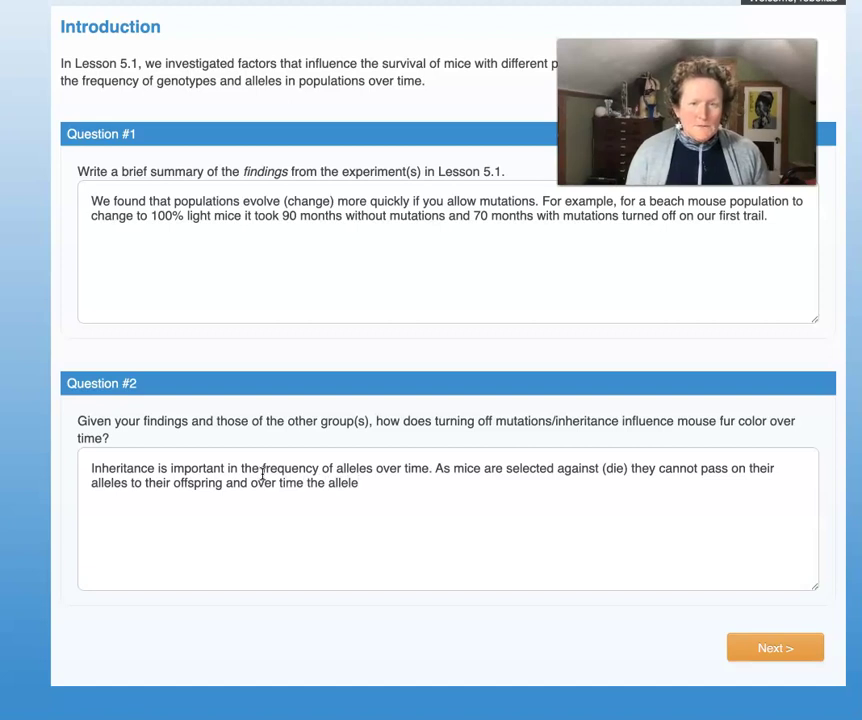
pyautogui.write(' frequen')
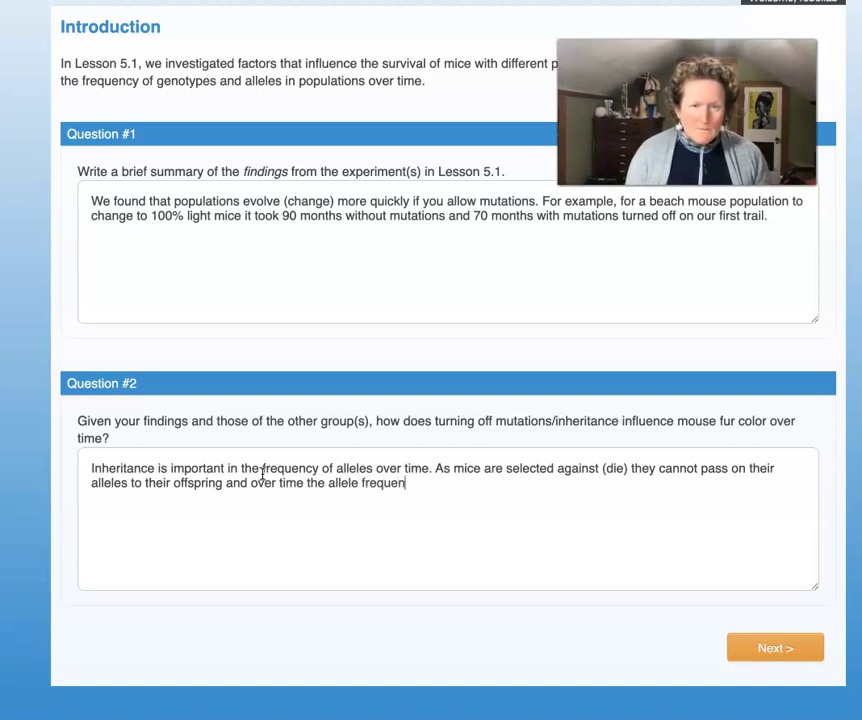
pyautogui.write('cy changes.')
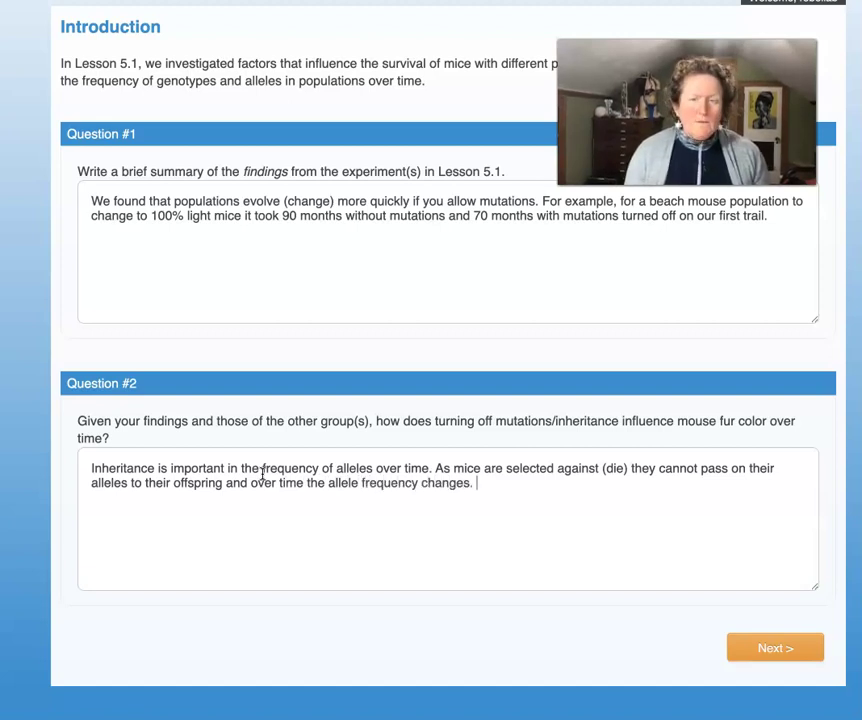
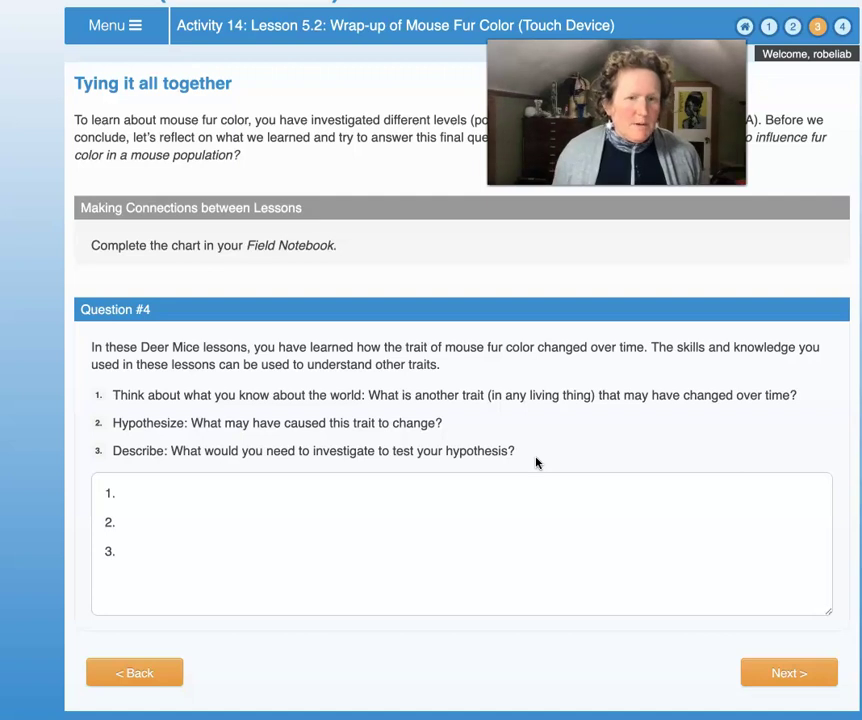
# Leave Question #4, open the Summary page of the Unit 5: Summary activity, and highlight the prompt's factors from "predators" to "inheritance"
pyautogui.click(267, 498)
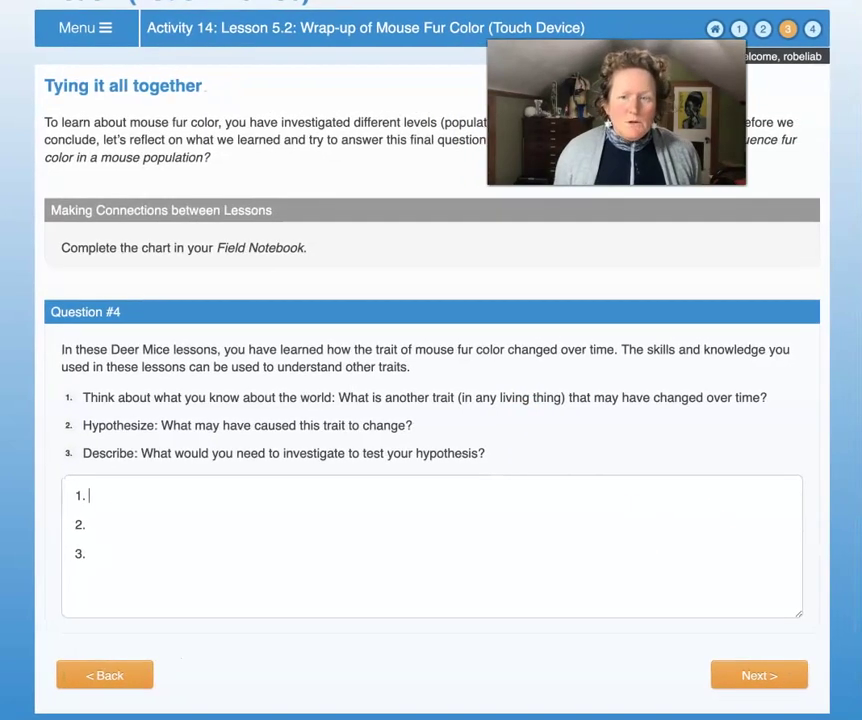
pyautogui.click(750, 677)
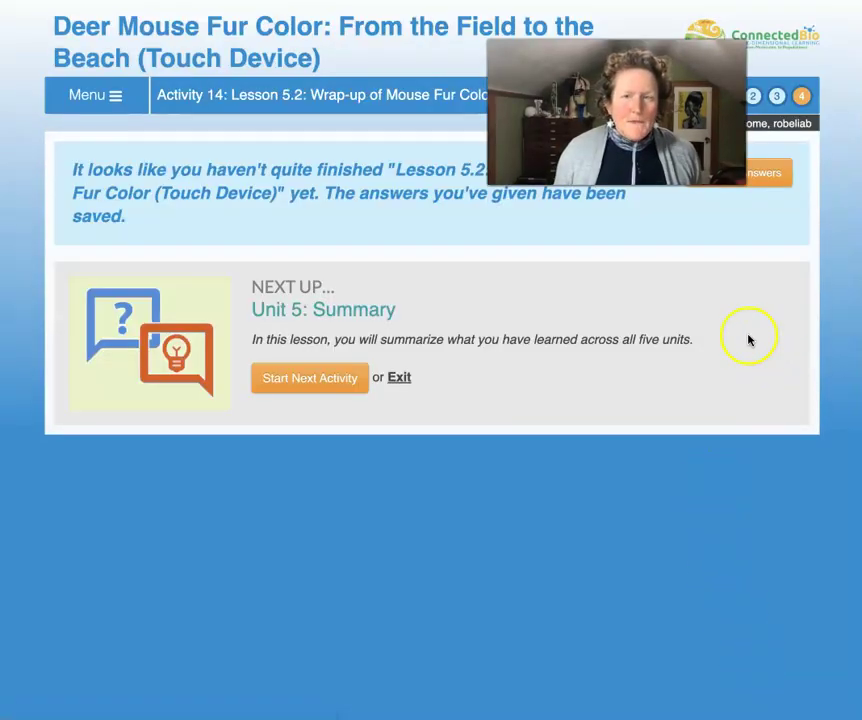
pyautogui.click(319, 381)
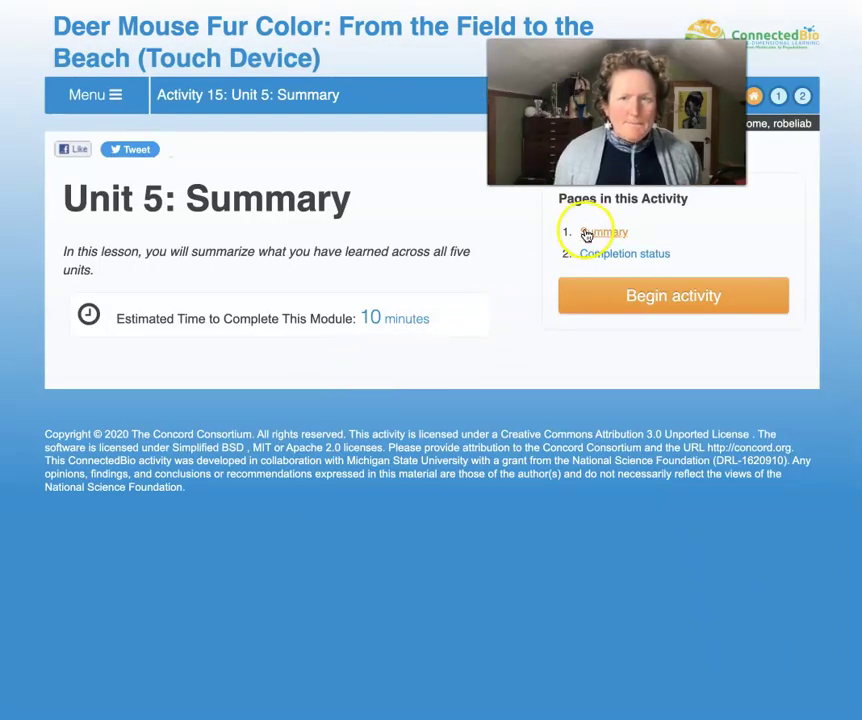
pyautogui.click(587, 233)
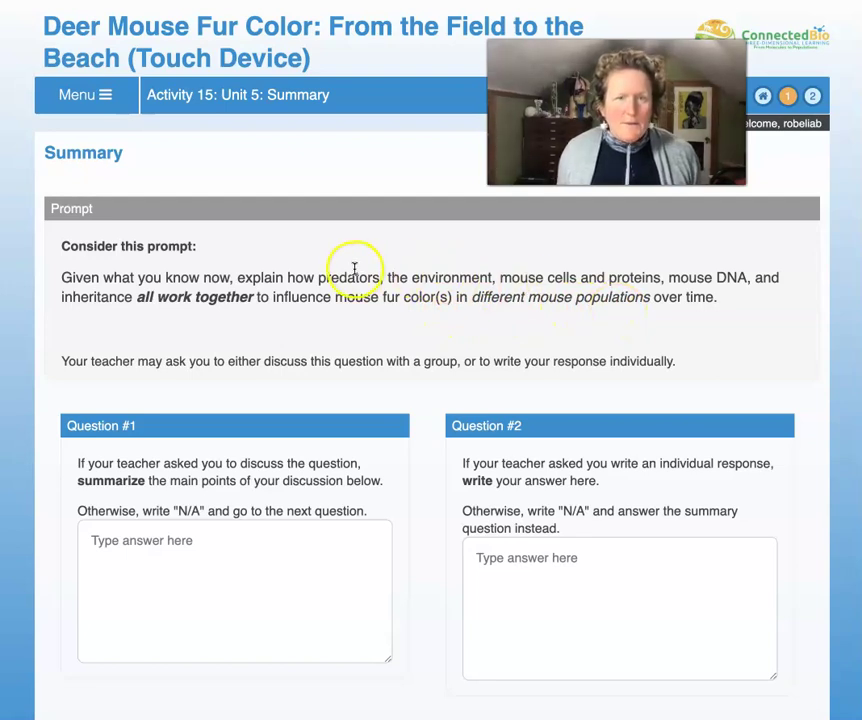
pyautogui.moveTo(318, 279); pyautogui.dragTo(133, 300)
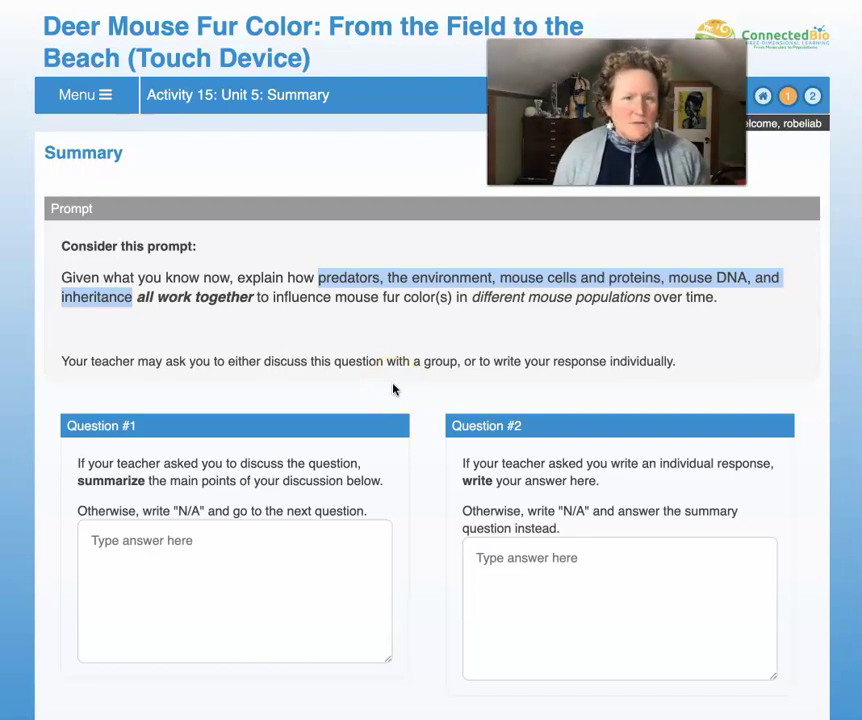
# Start the individual response in Question #2 with the lines "Receptor proteins" and "signal proteins"
pyautogui.click(513, 556)
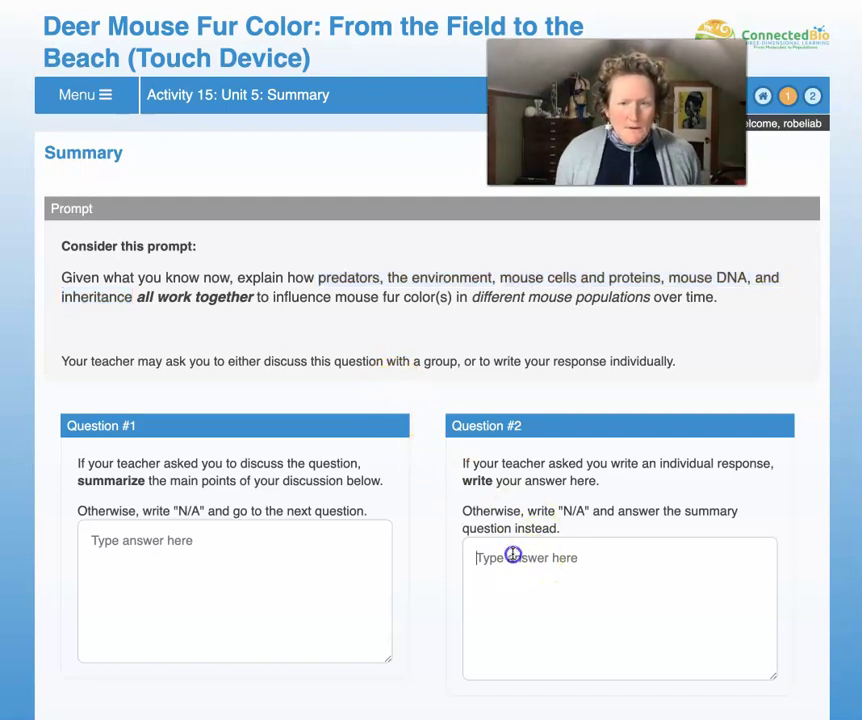
pyautogui.write('Recop')
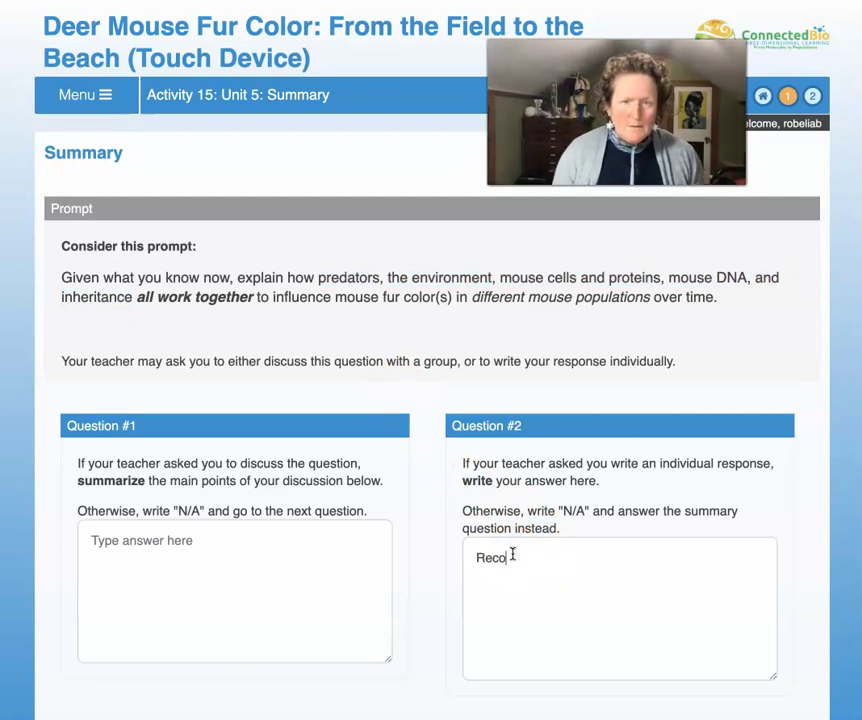
pyautogui.press('BackSpace')
pyautogui.press('BackSpace')
pyautogui.write('eptor ')
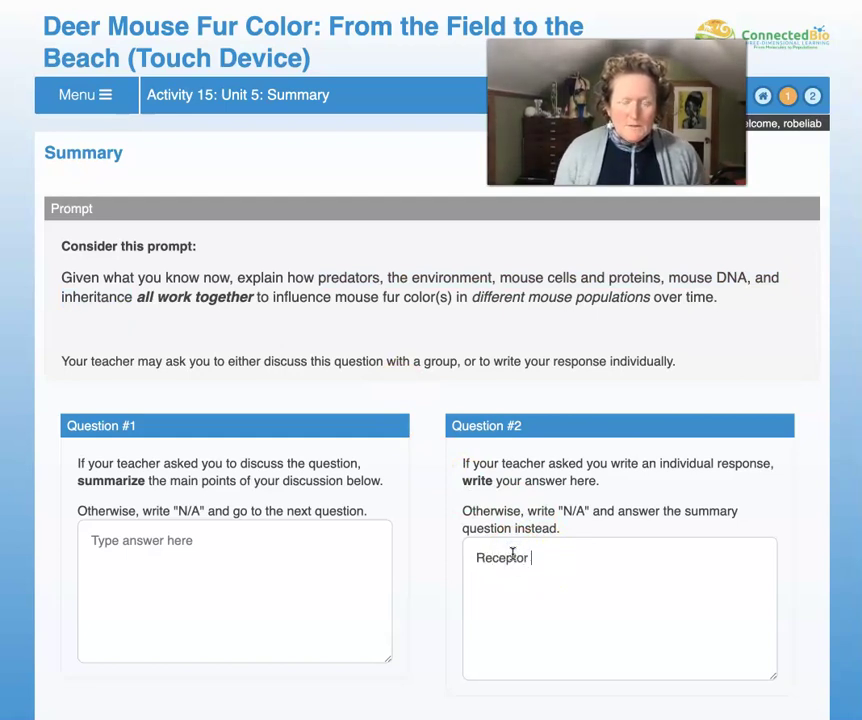
pyautogui.write('proteins')
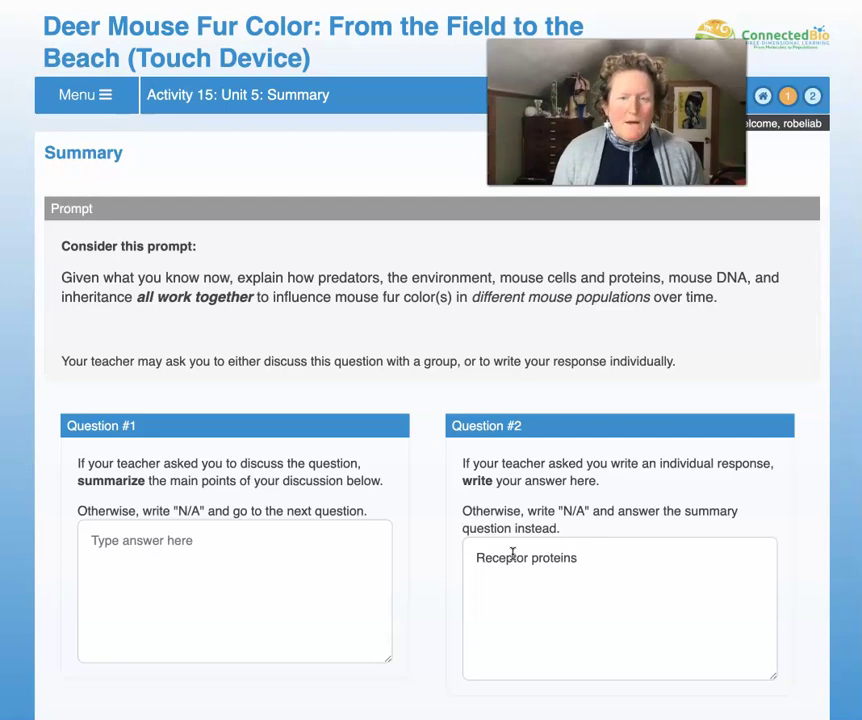
pyautogui.press('Return')
pyautogui.write('signal')
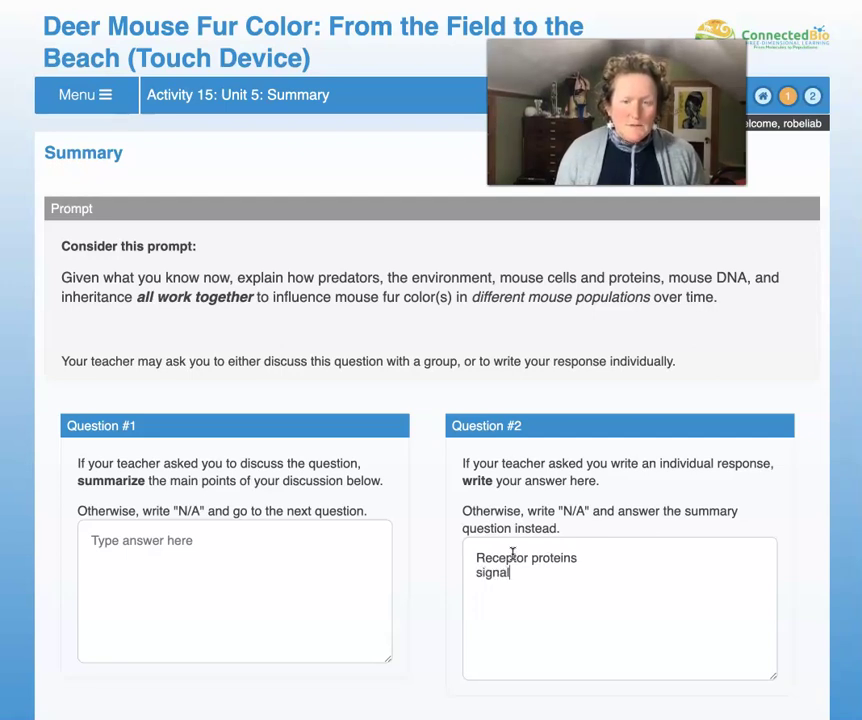
pyautogui.write(' proteins')
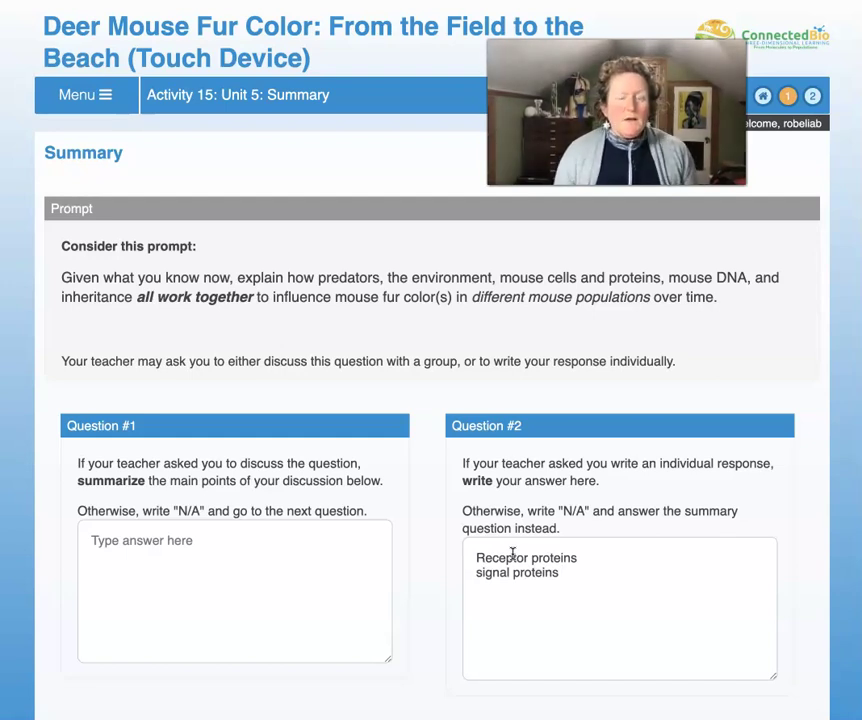
# Look over the cell components on the ConnectedBio Modeling Icons page and return to the Summary page
pyautogui.click(570, 553)
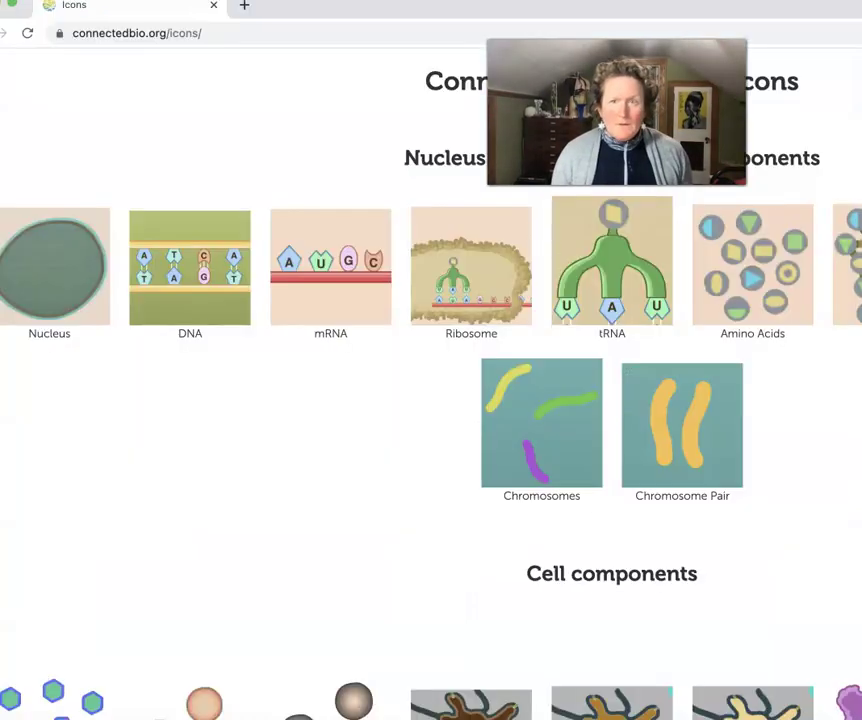
pyautogui.click(600, 34)
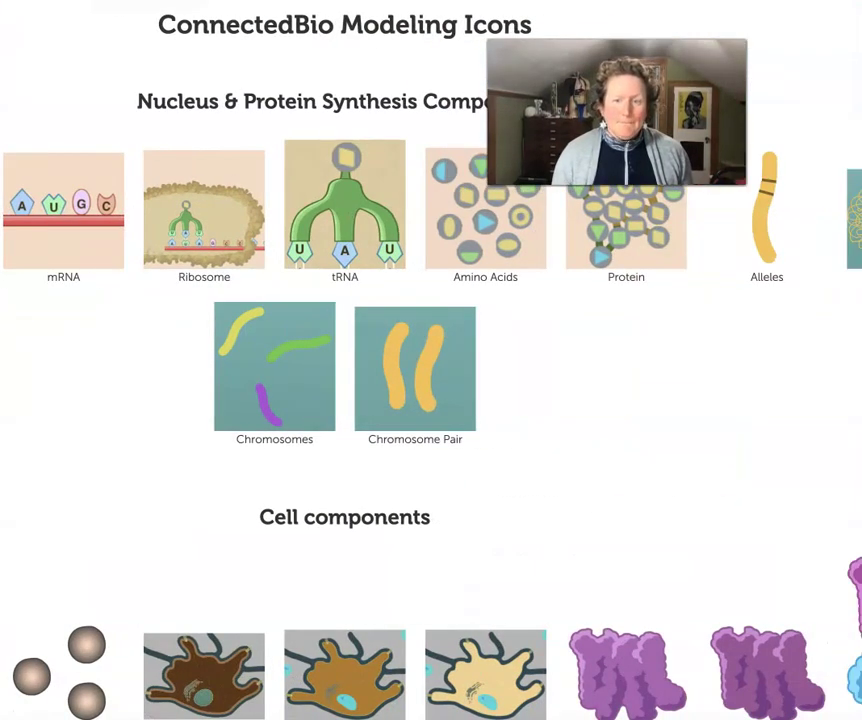
pyautogui.scroll(-3, 571, 298)
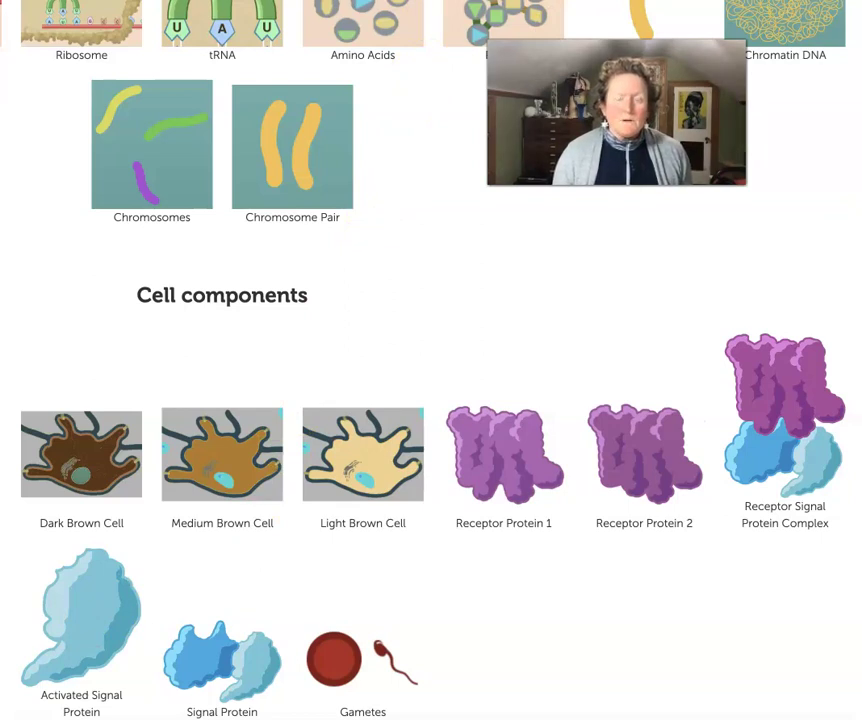
pyautogui.hotkey('ctrl', 'Tab')
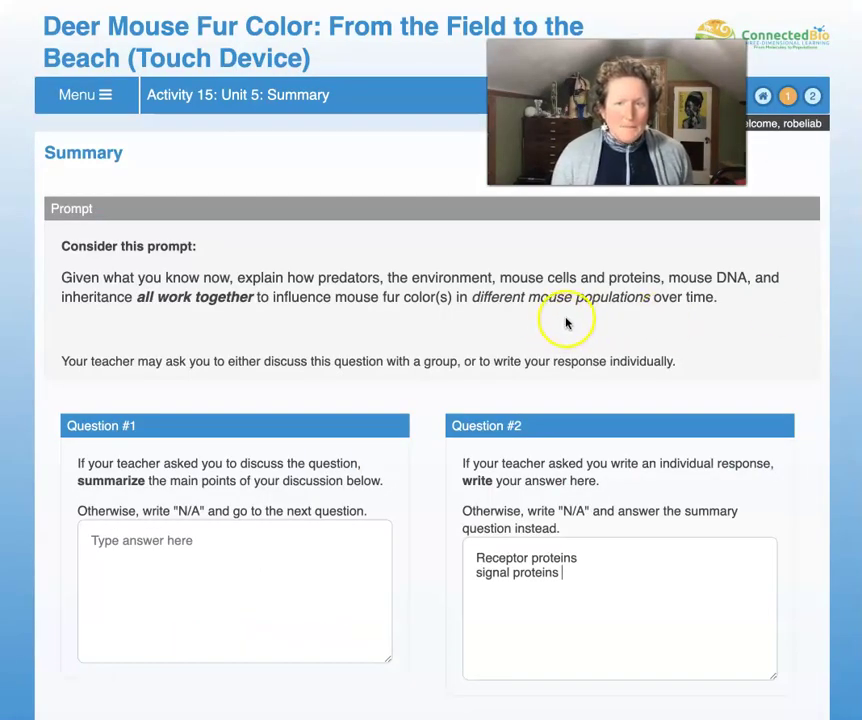
# Add the line "alleles for the proteins in mouse DNA" to the Question #2 response and start a new line
pyautogui.press('Return')
pyautogui.write('alleles for the proteins')
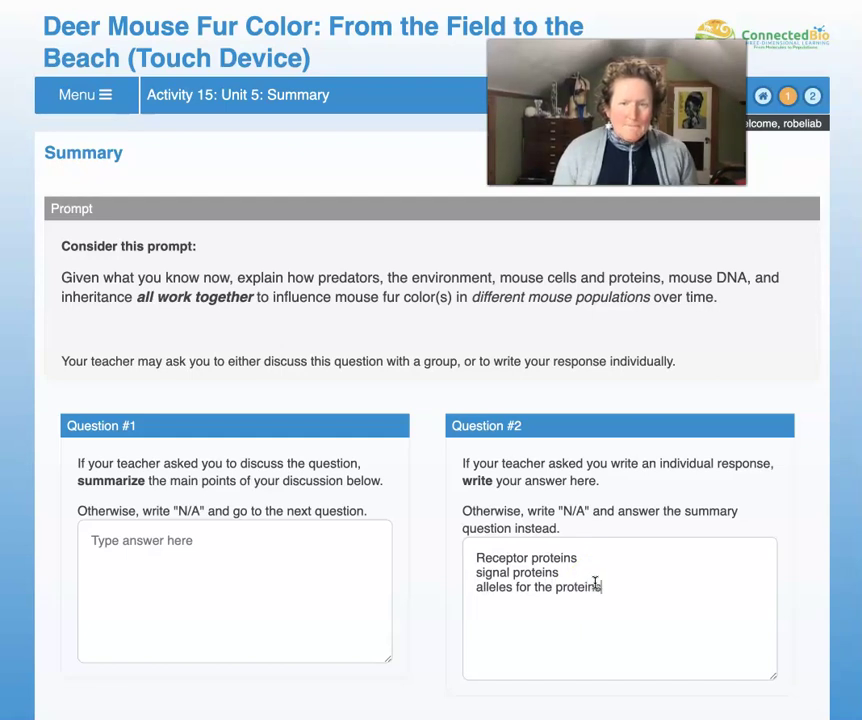
pyautogui.write(' mouse DNA')
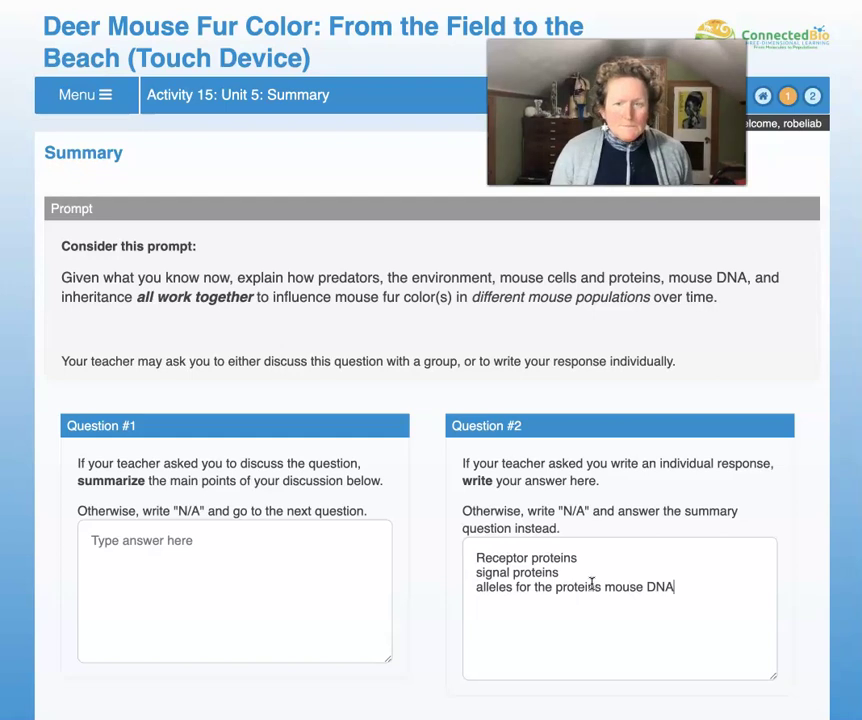
pyautogui.click(605, 589)
pyautogui.write('in')
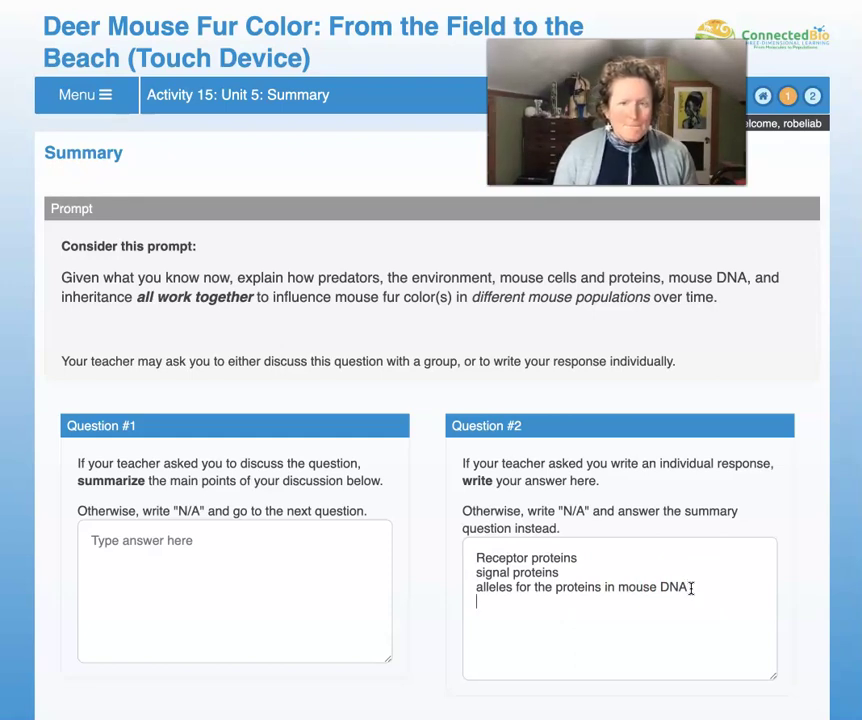
# Add the line "hawks affect allele frequecy" to the Question #2 response and start a new line
pyautogui.write('hawks ')
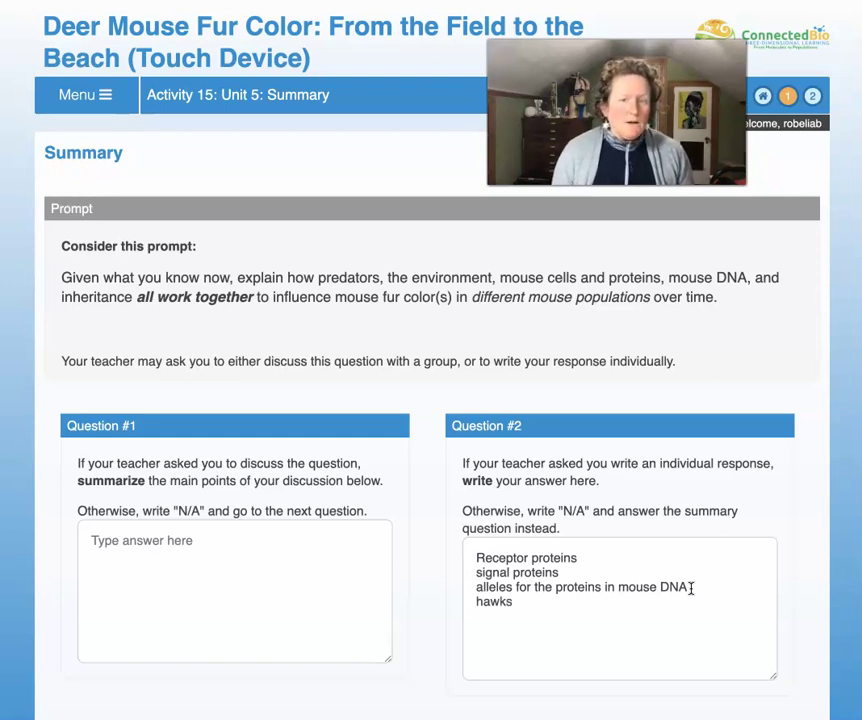
pyautogui.write('affect allele')
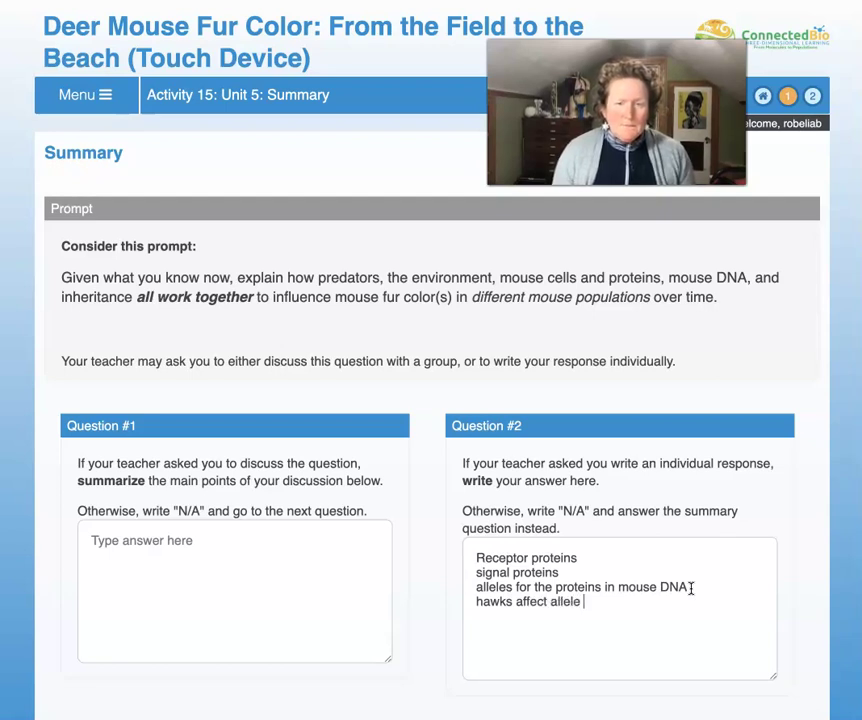
pyautogui.write(' freque')
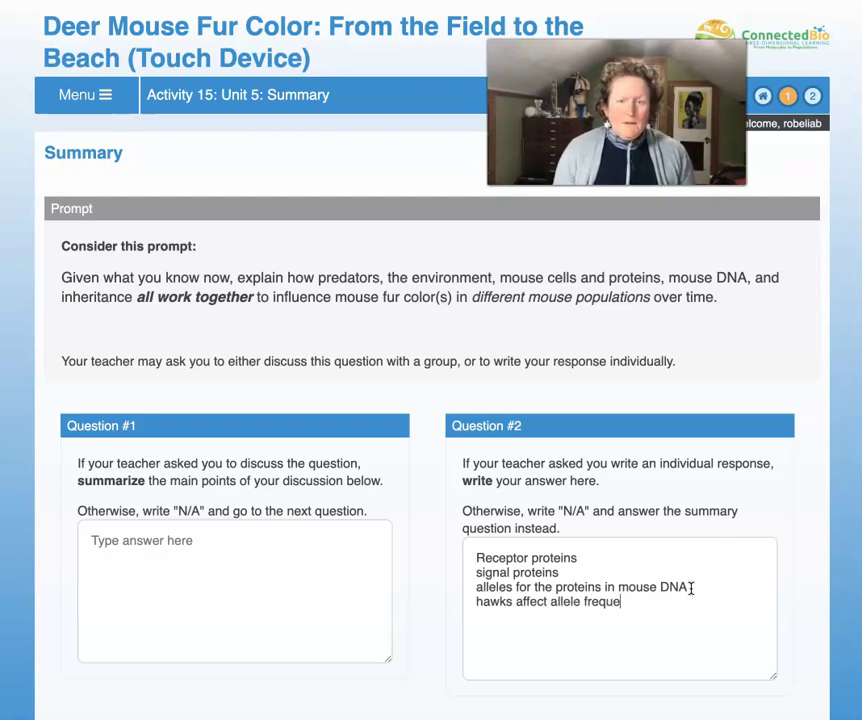
pyautogui.write('cy')
pyautogui.press('Return')
# Add the line "mice that are eaten cannot reproduce" to the Question #2 response and correct the spelling of "frequency" in the line above
pyautogui.write('m')
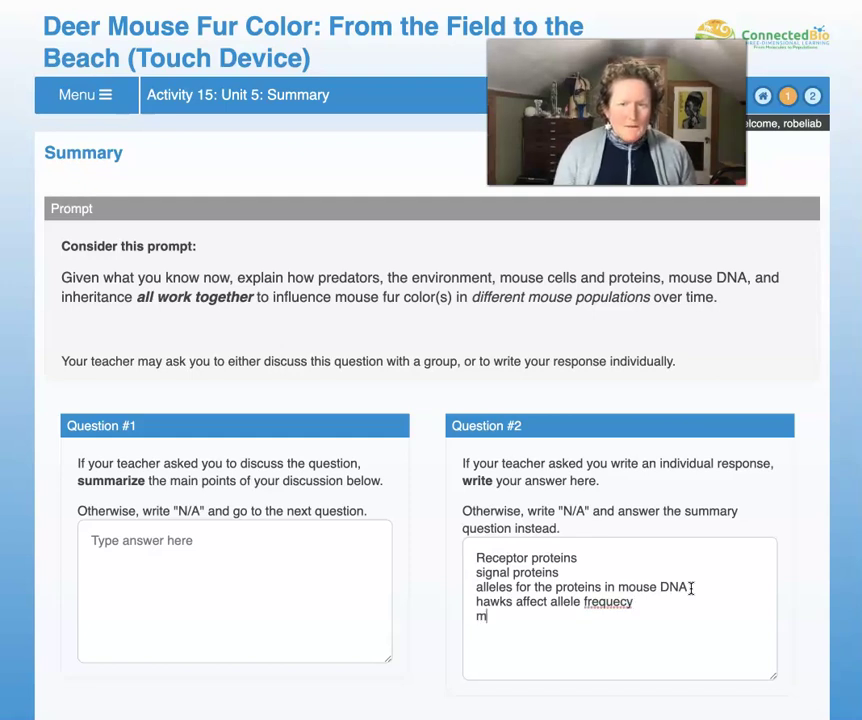
pyautogui.write('ice that are e')
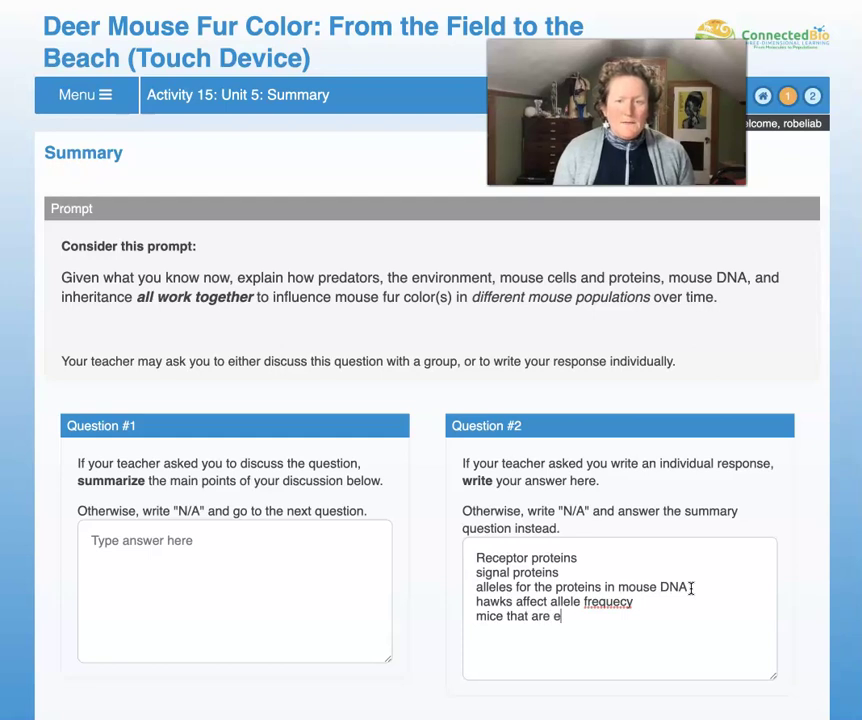
pyautogui.write('aten can')
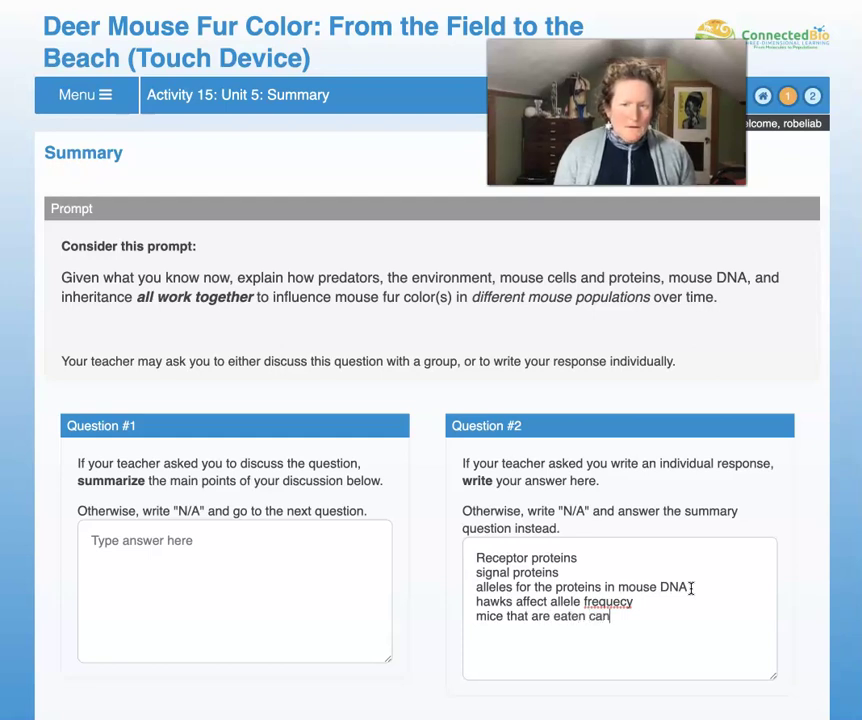
pyautogui.write('not reprod')
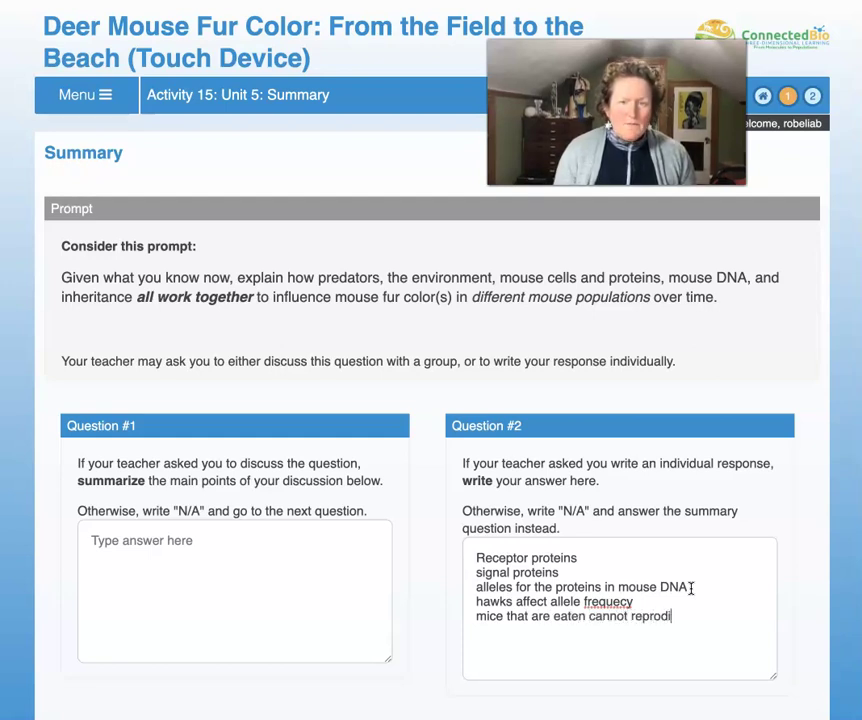
pyautogui.write('uce')
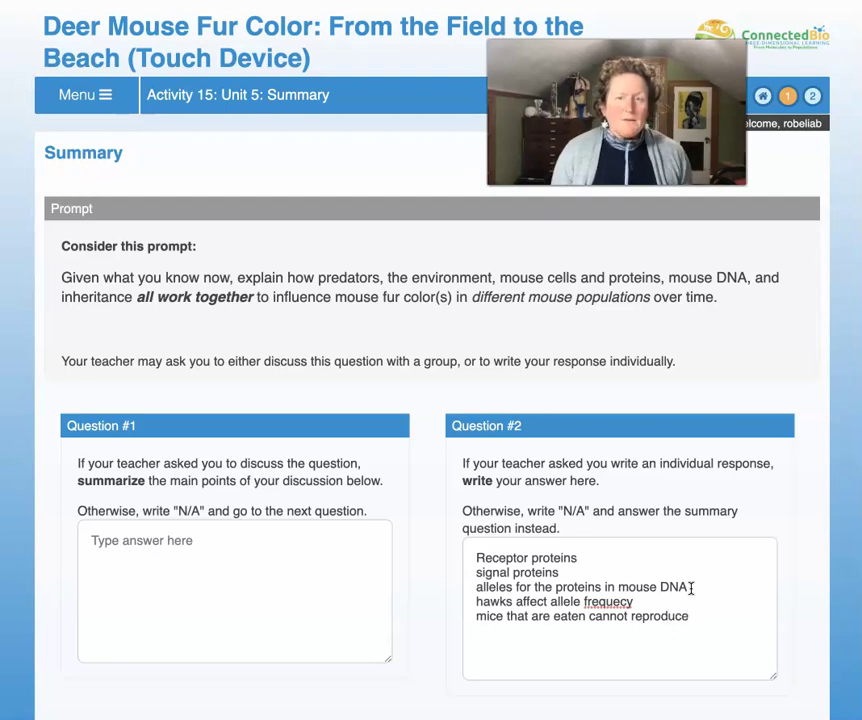
pyautogui.click(620, 604)
pyautogui.write('n')
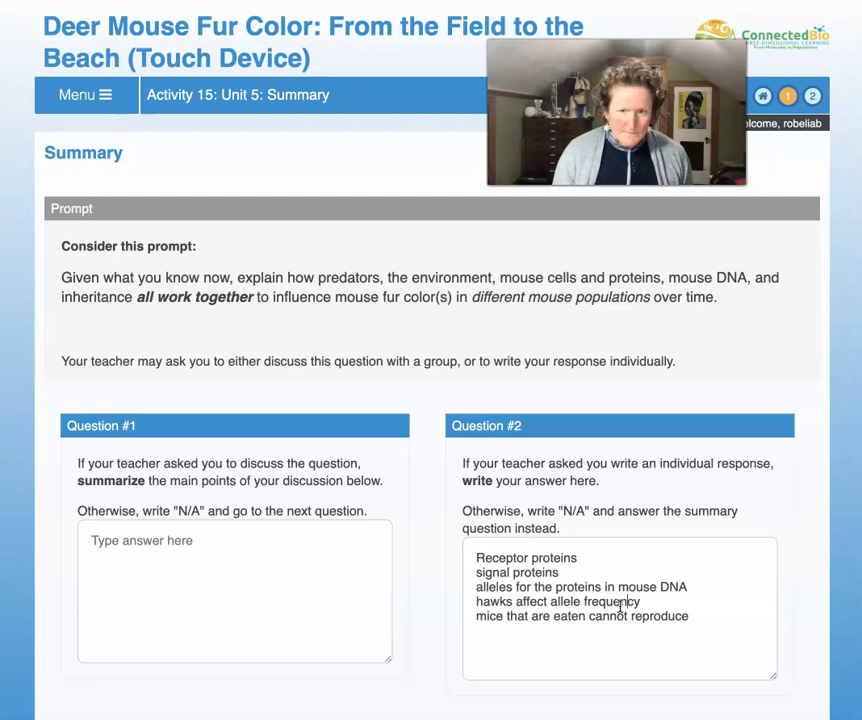
pyautogui.click(715, 623)
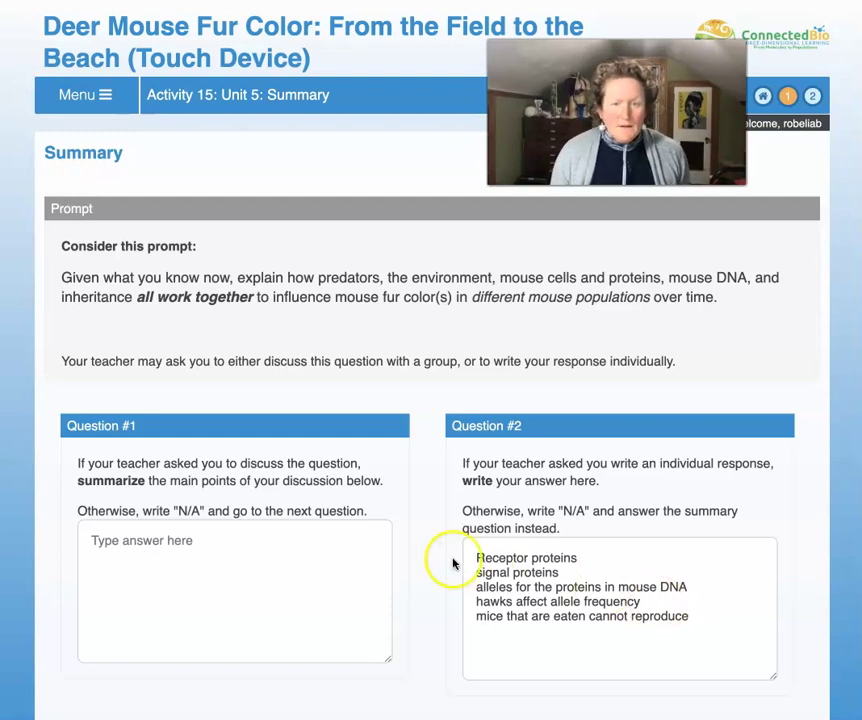
# Highlight the whole Question #2 response and the prompt's factors from "environment" to "inheritance" to compare them
pyautogui.moveTo(471, 557); pyautogui.dragTo(693, 628)
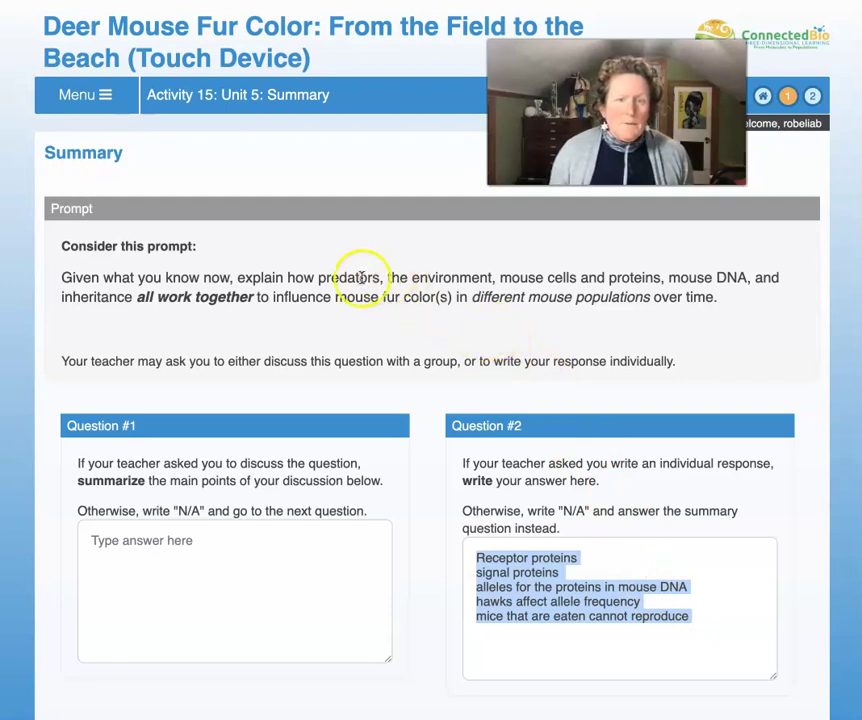
pyautogui.moveTo(411, 277); pyautogui.dragTo(133, 295)
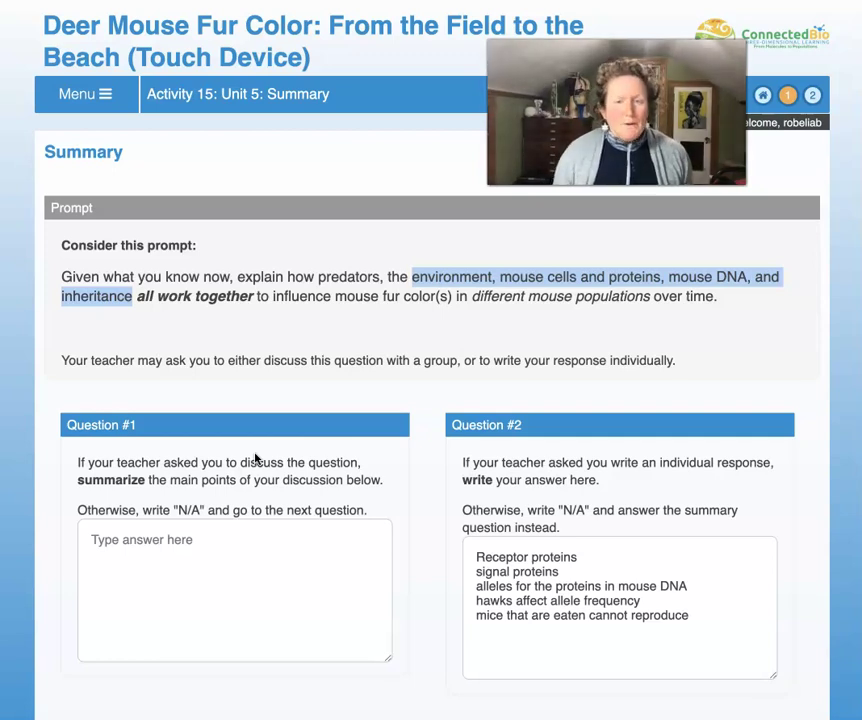
pyautogui.scroll(-1, 695, 398)
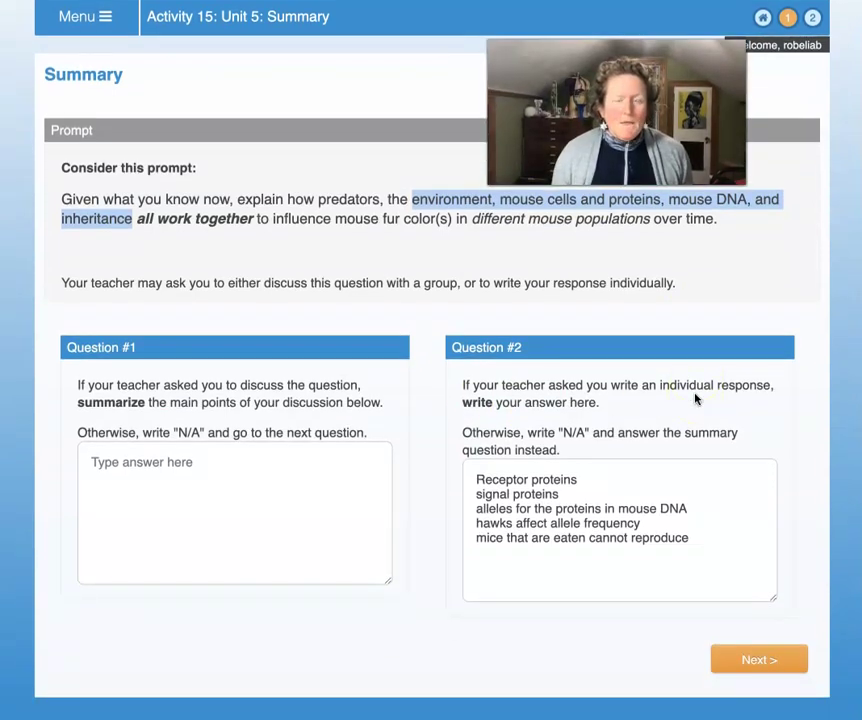